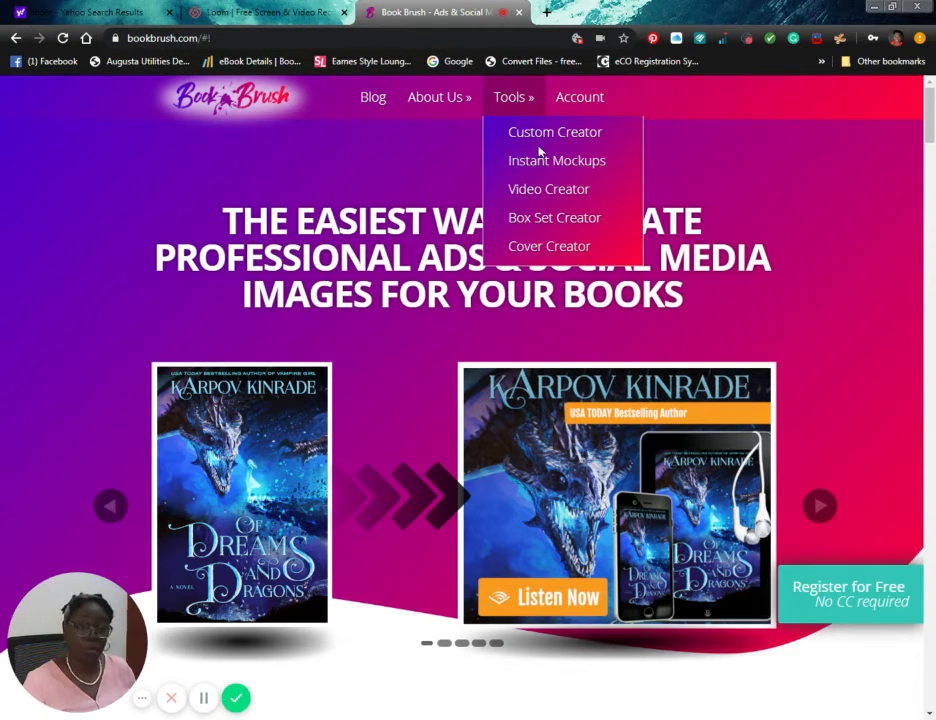
- Start a 1200x628 Facebook ad in Custom Creator and fill it with an uploaded road map photo as background
{"action": "left_click", "coordinate": [537, 143]}
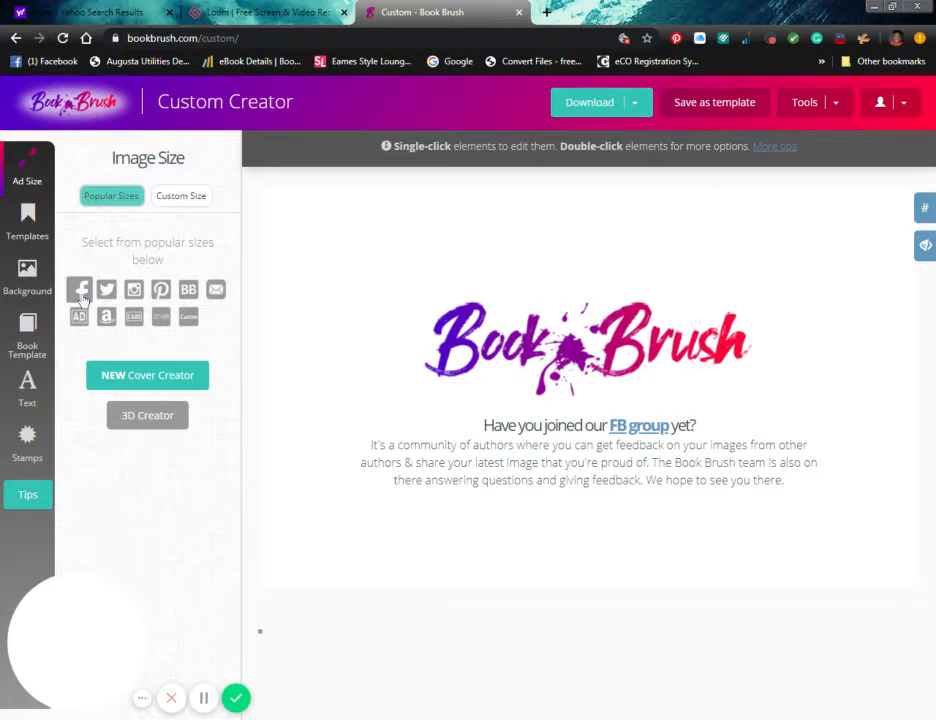
{"action": "left_click", "coordinate": [80, 292]}
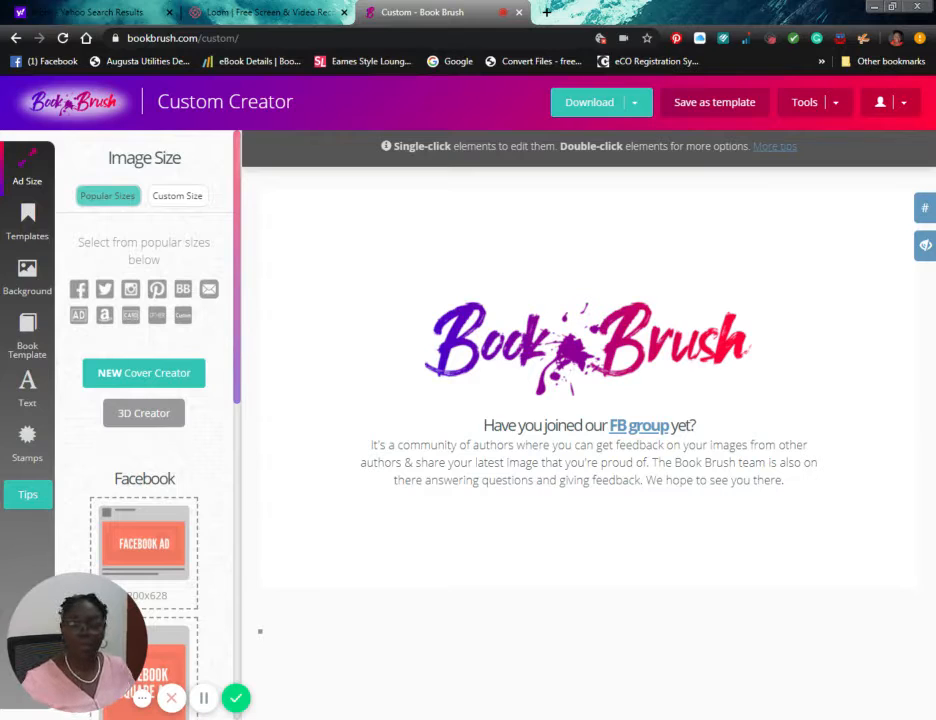
{"action": "left_click", "coordinate": [159, 550]}
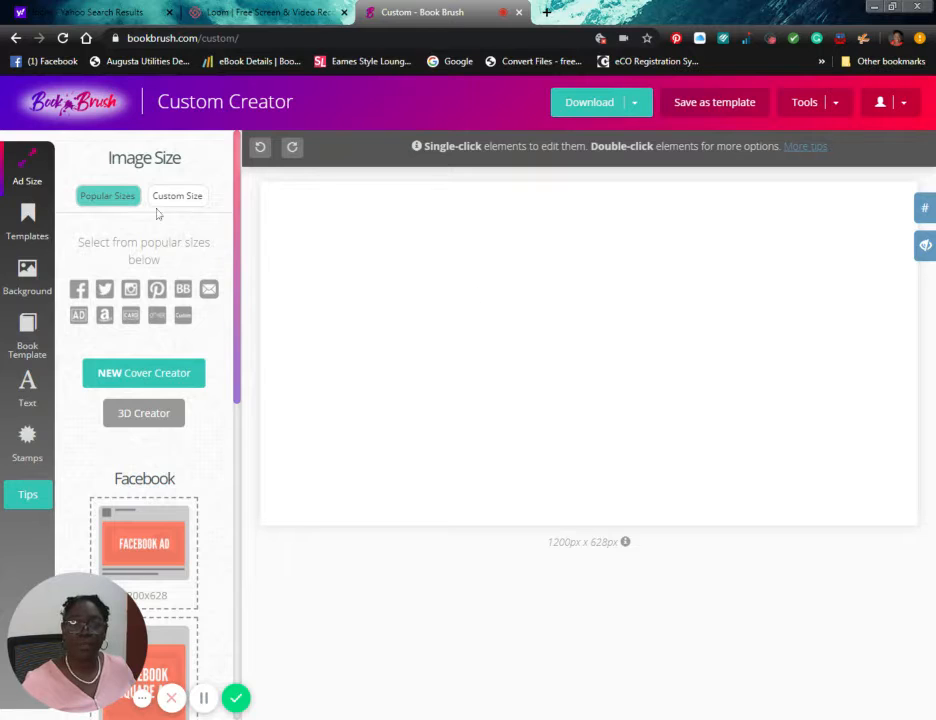
{"action": "left_click", "coordinate": [22, 283]}
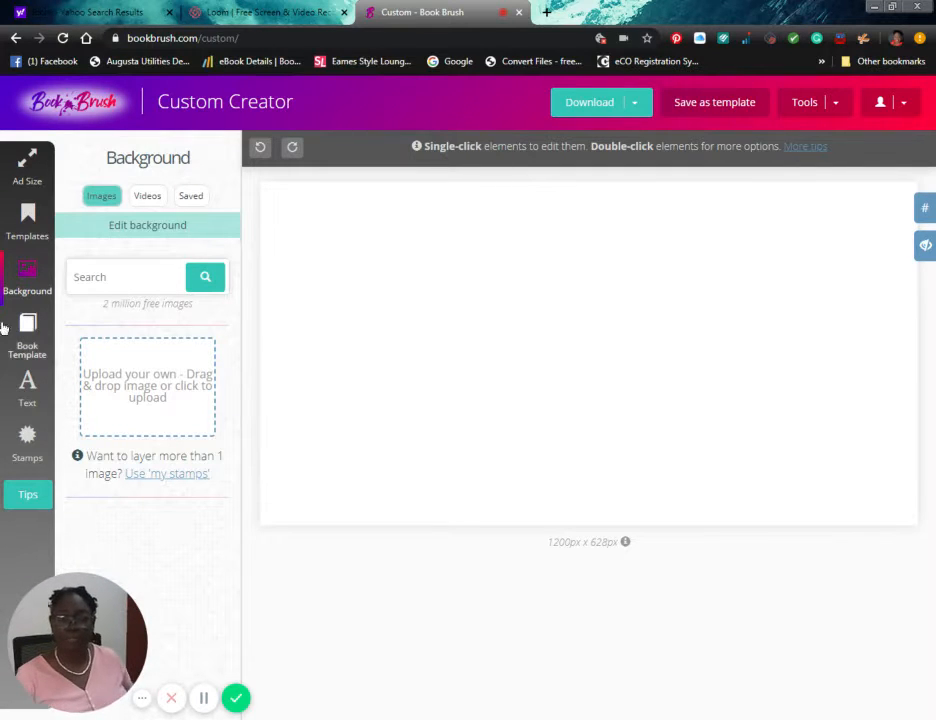
{"action": "left_click", "coordinate": [152, 397]}
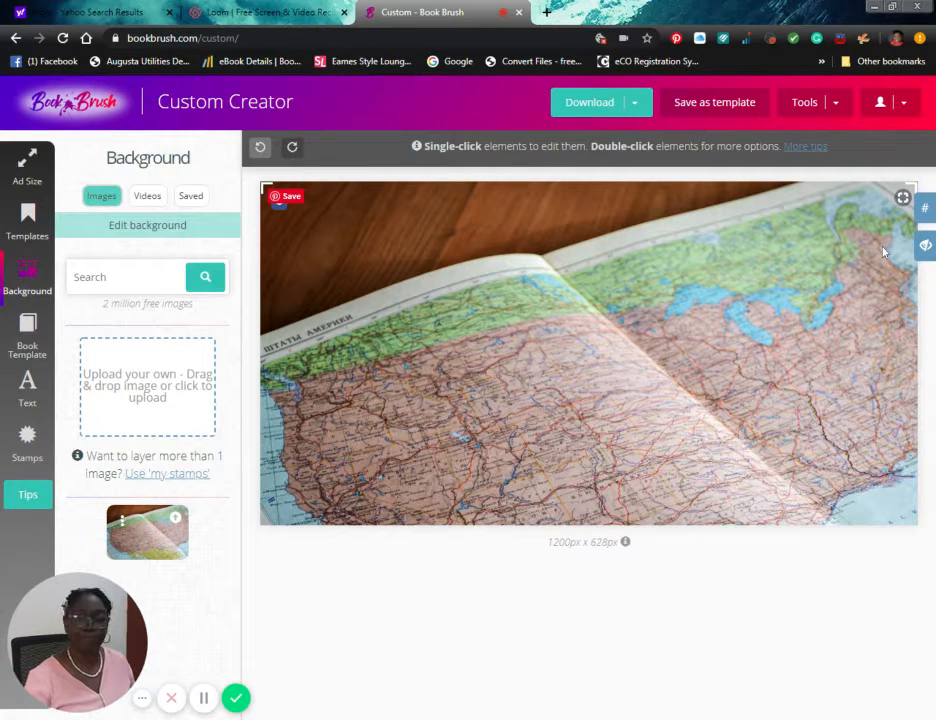
- Add a standing thick paperback mockup to the ad using the Maple Sundaes & Cider Donuts cover
{"action": "left_click", "coordinate": [31, 333]}
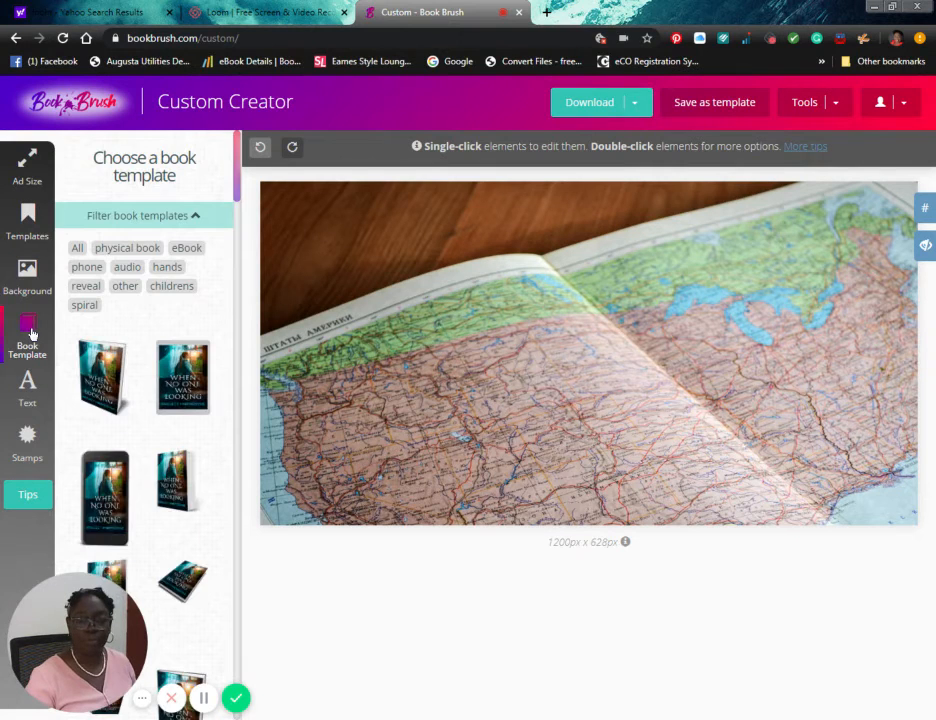
{"action": "left_click", "coordinate": [186, 486]}
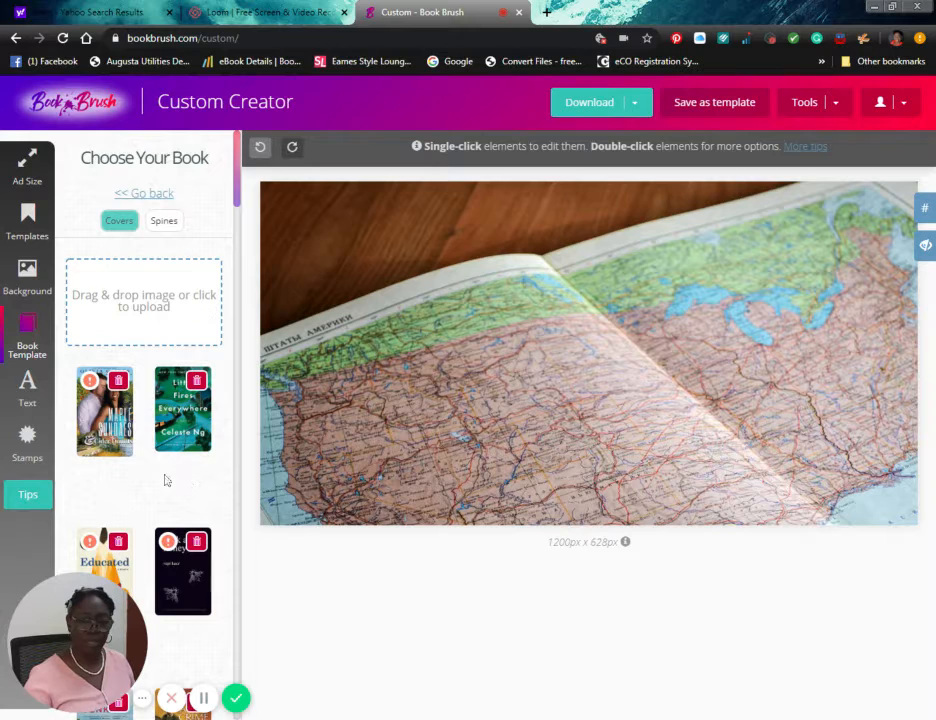
{"action": "left_click", "coordinate": [118, 443]}
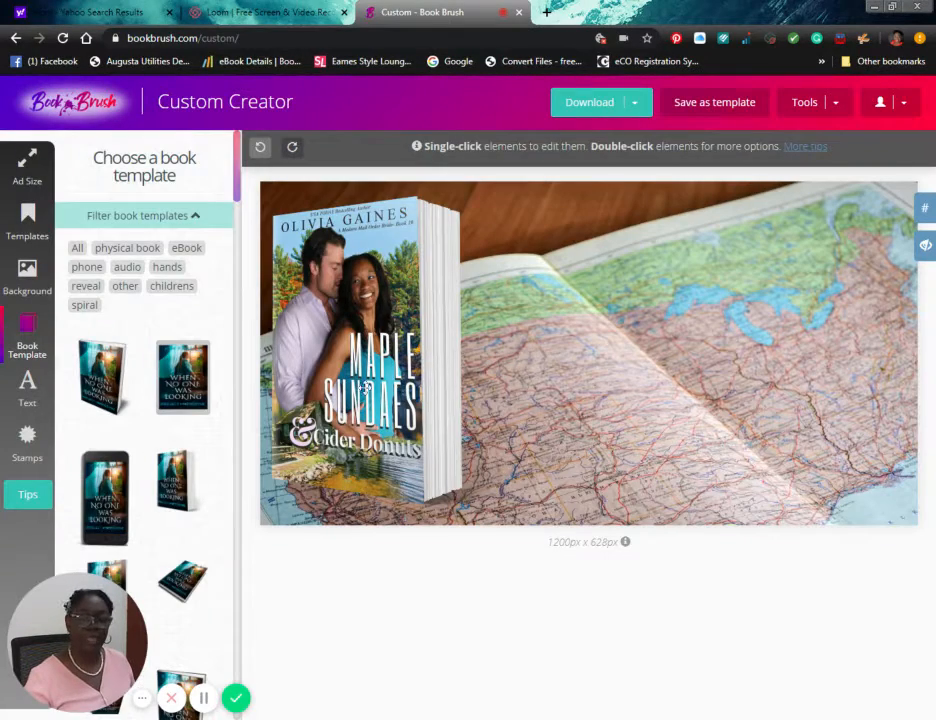
- Move the paperback mockup to the right side of the ad and enlarge it to fill the full canvas height
{"action": "left_click", "coordinate": [380, 375]}
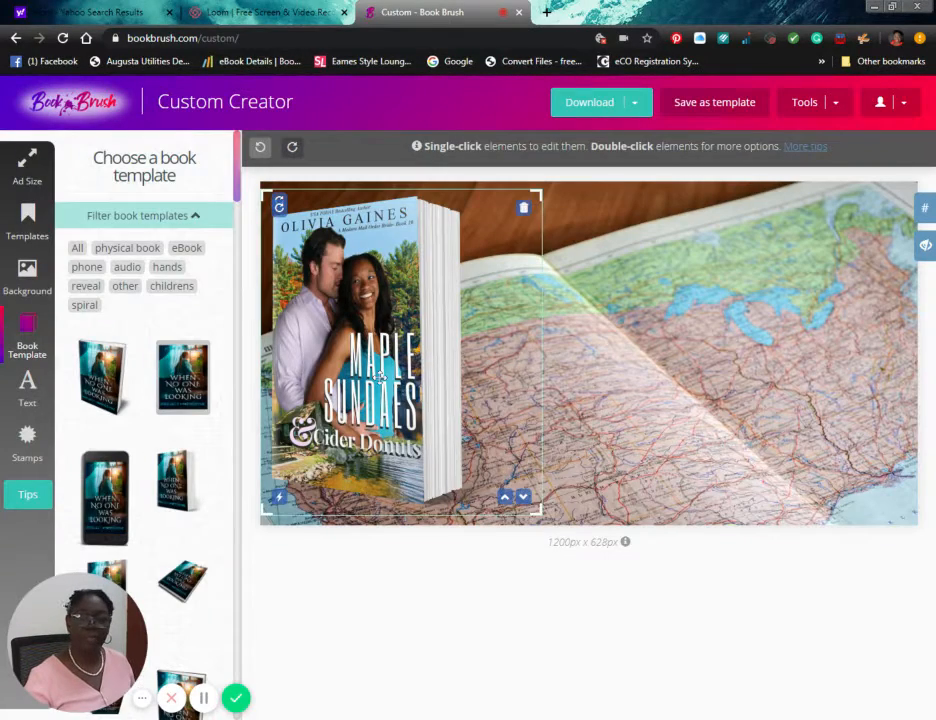
{"action": "left_click_drag", "start_coordinate": [380, 377], "coordinate": [823, 366]}
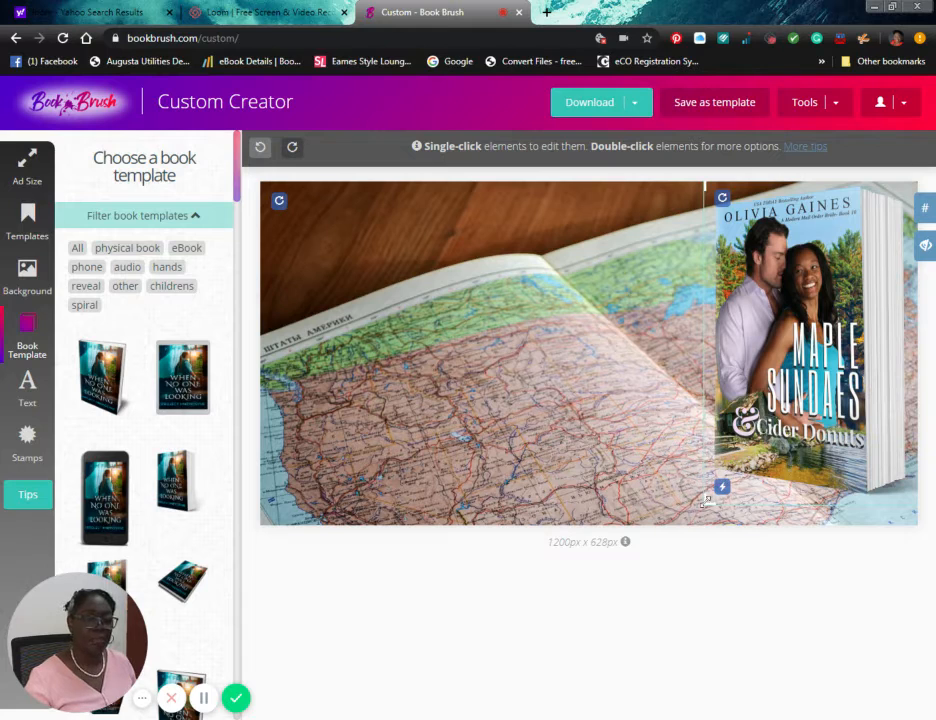
{"action": "left_click_drag", "start_coordinate": [706, 500], "coordinate": [677, 535]}
{"action": "left_click_drag", "start_coordinate": [772, 393], "coordinate": [772, 383]}
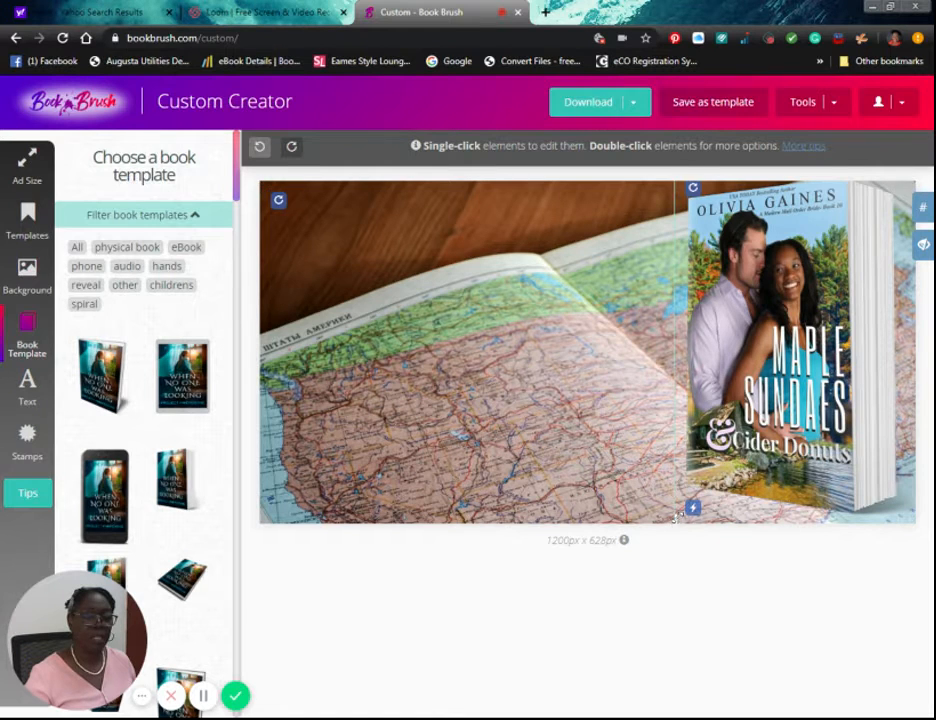
{"action": "left_click_drag", "start_coordinate": [676, 518], "coordinate": [663, 532]}
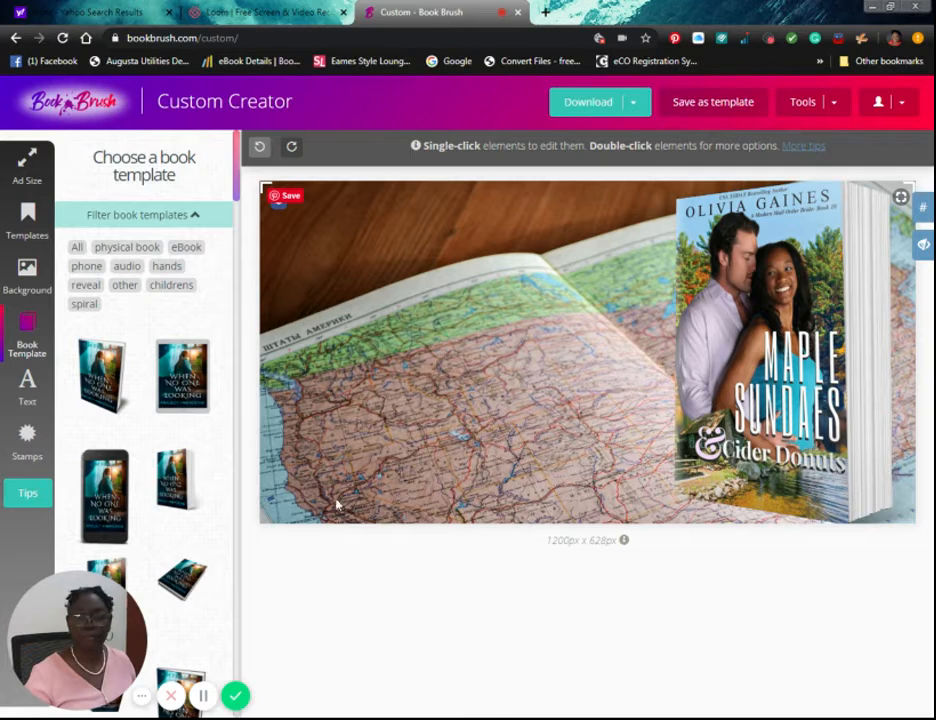
- Add an upright phone mockup to the ad using the Maple Sundaes & Cider Donuts cover
{"action": "left_click", "coordinate": [103, 511]}
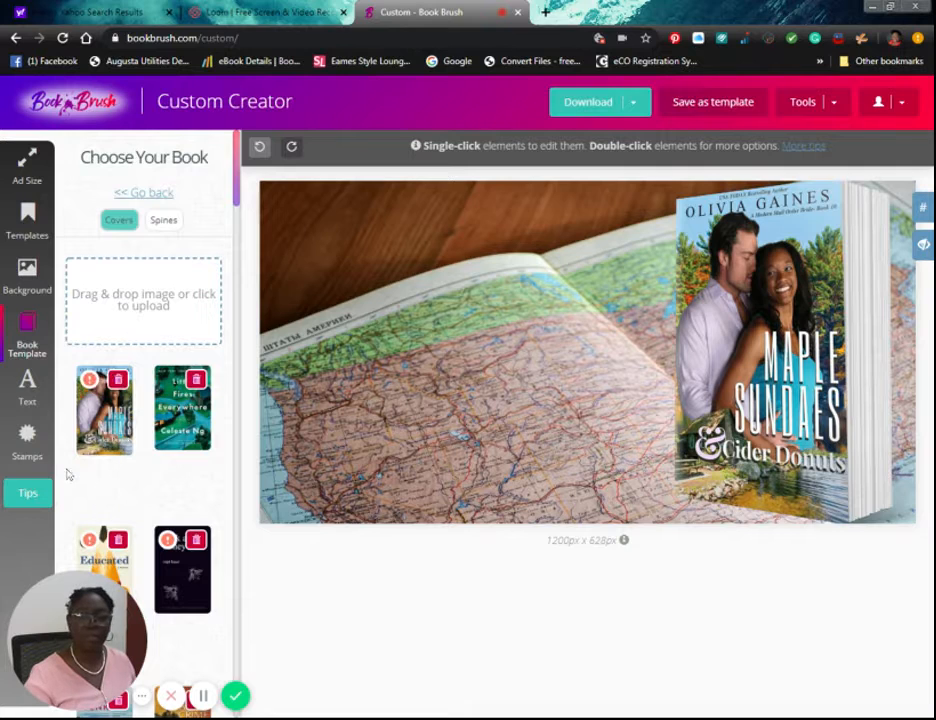
{"action": "left_click", "coordinate": [28, 344]}
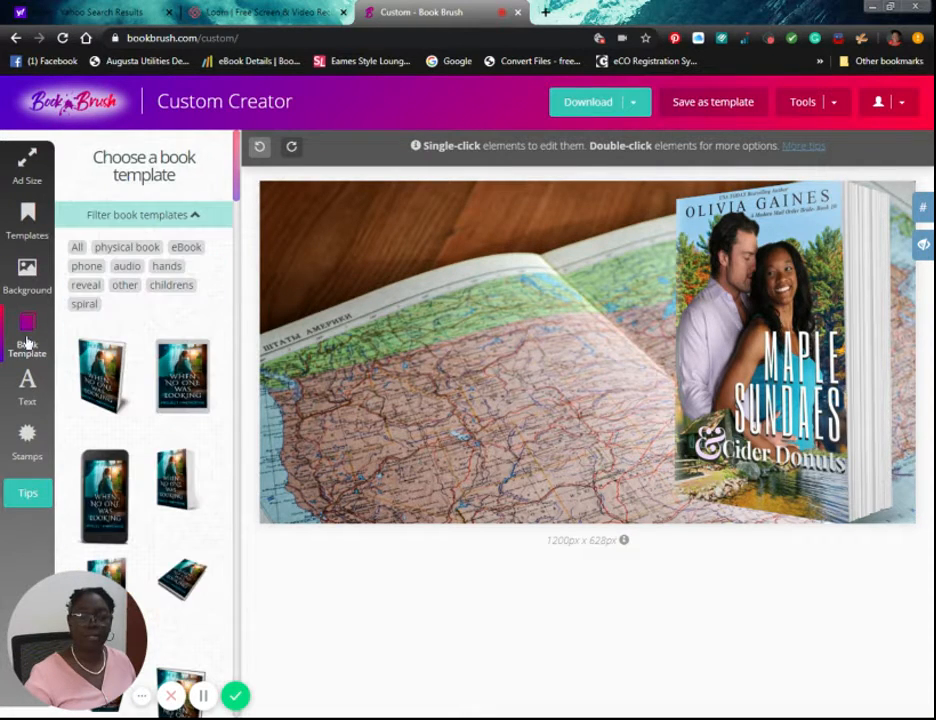
{"action": "left_click", "coordinate": [101, 512]}
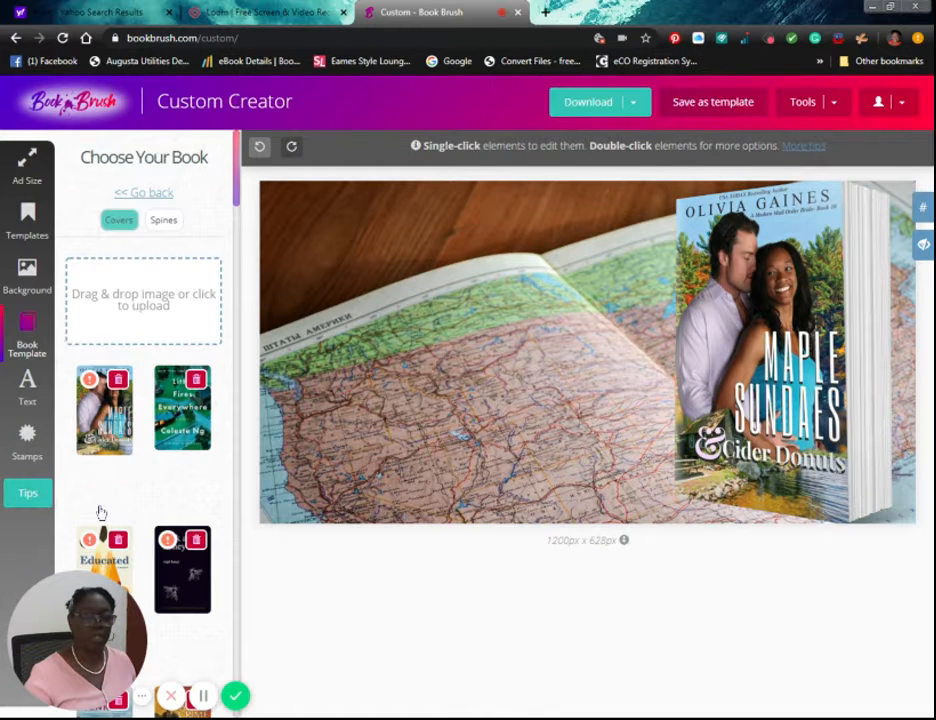
{"action": "left_click", "coordinate": [104, 437]}
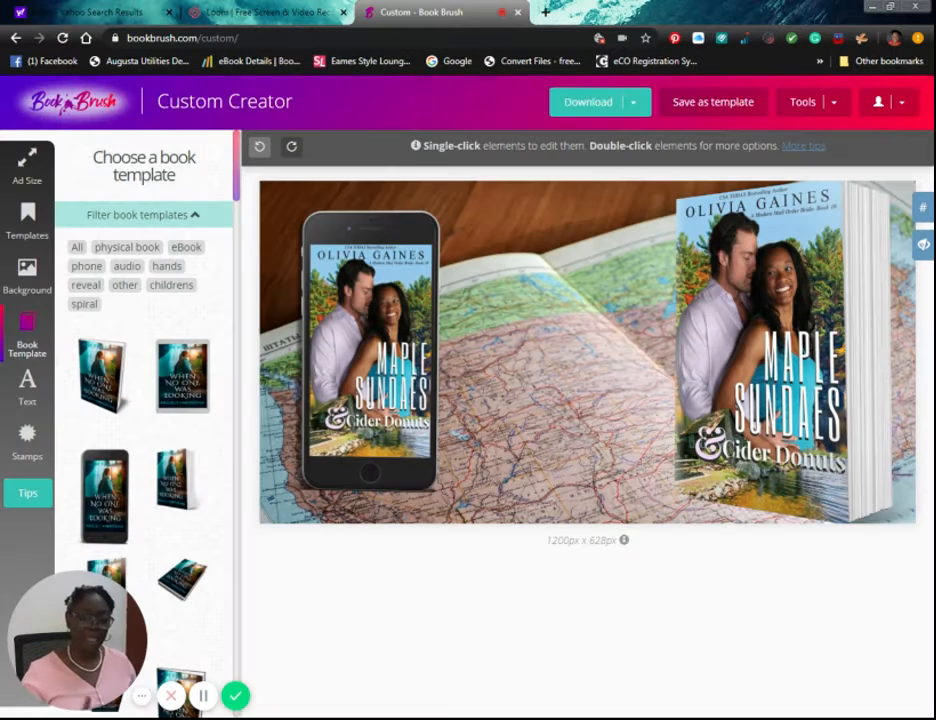
- Widen the phone mockup and place it directly to the left of the paperback
{"action": "left_click", "coordinate": [440, 380]}
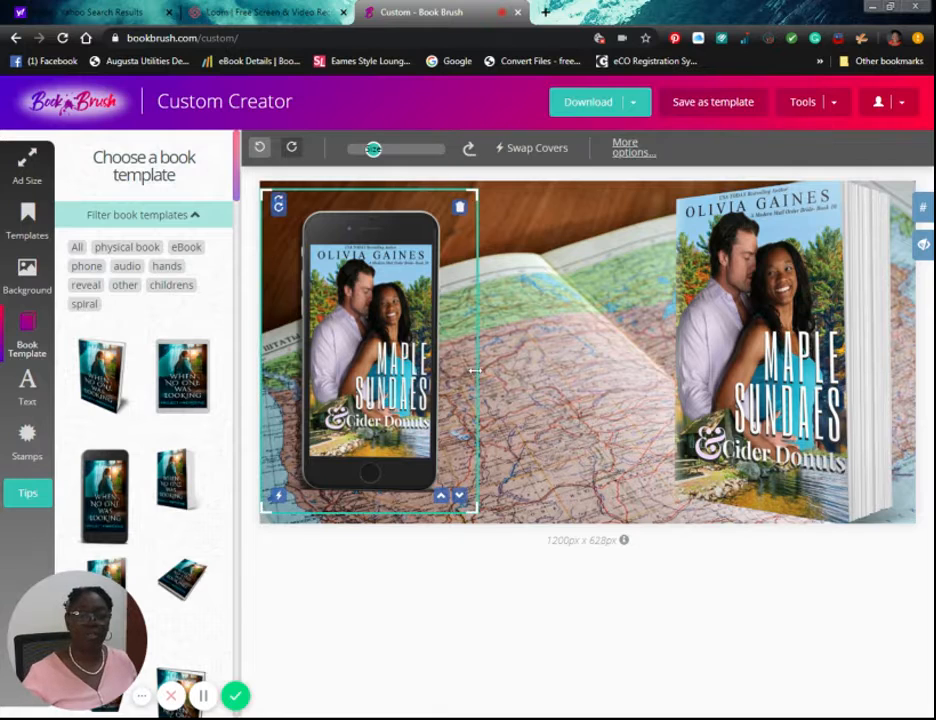
{"action": "left_click_drag", "start_coordinate": [476, 369], "coordinate": [533, 370]}
{"action": "left_click_drag", "start_coordinate": [416, 355], "coordinate": [593, 355]}
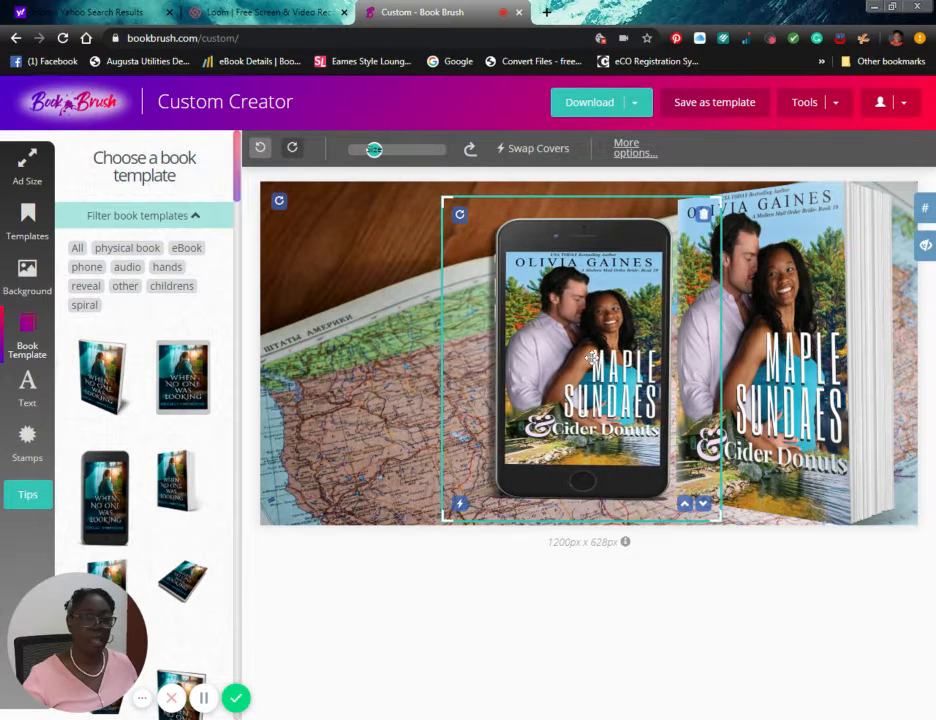
{"action": "left_click", "coordinate": [313, 422]}
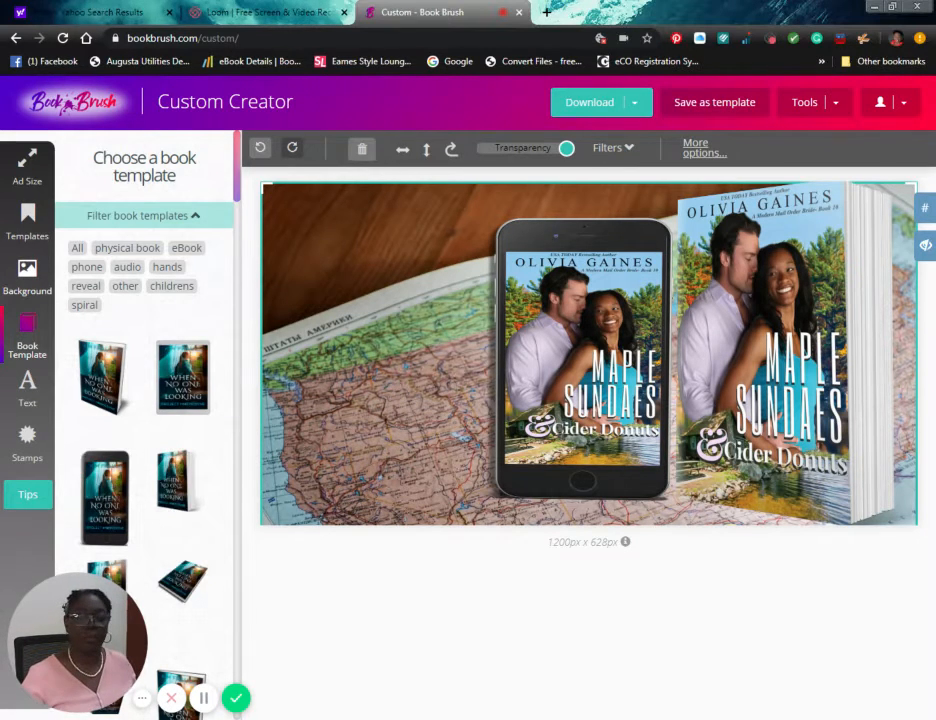
- Search the background images for "snow" and apply the misty mountain forest photo to the ad
{"action": "left_click", "coordinate": [29, 272]}
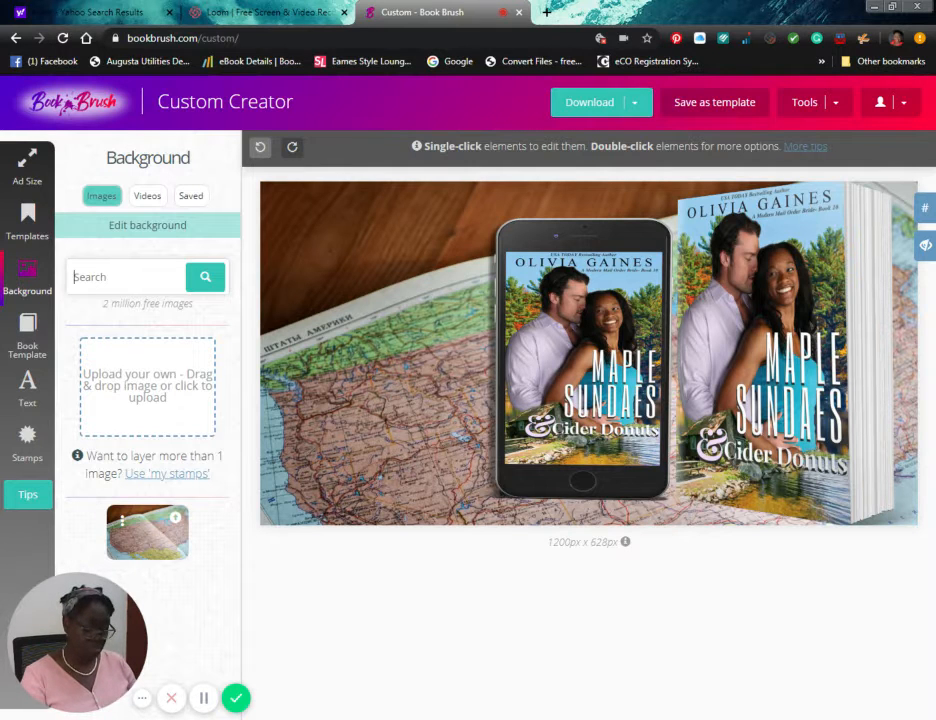
{"action": "type", "text": "snow"}
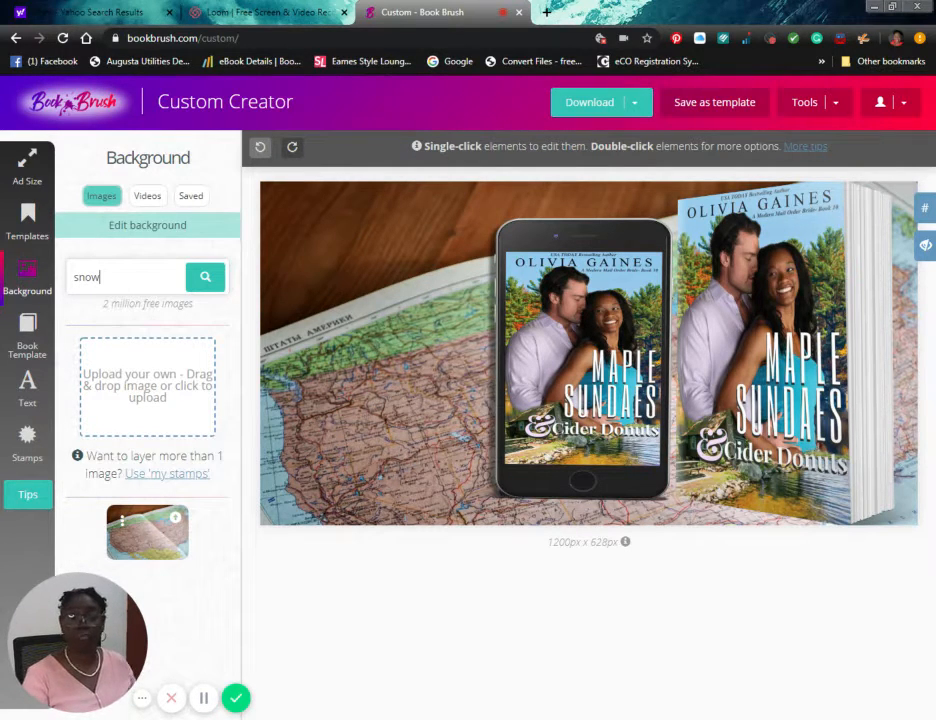
{"action": "key", "text": "Return"}
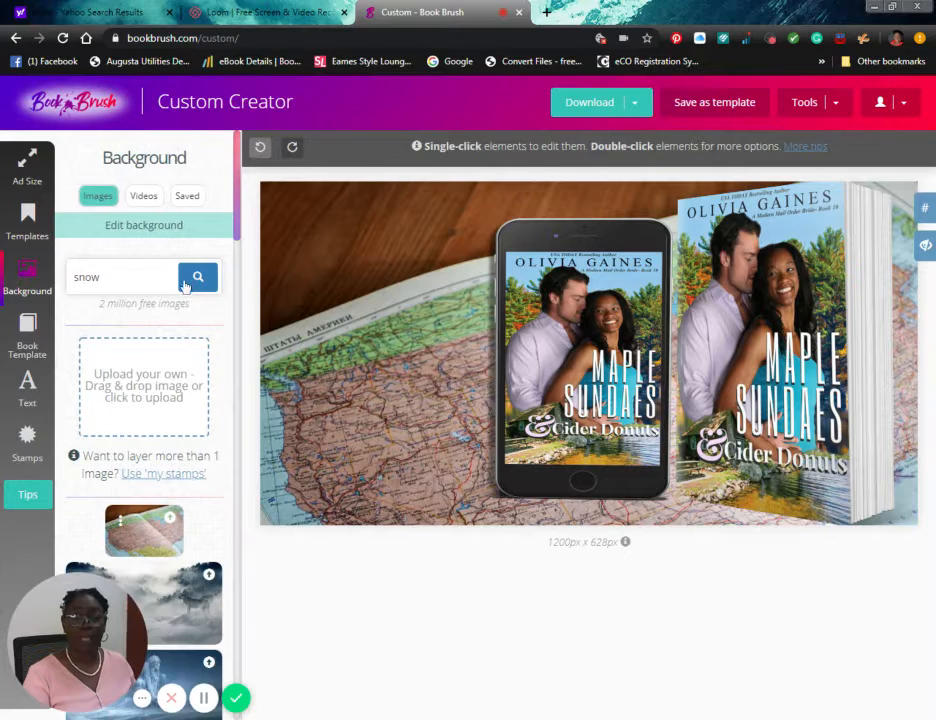
{"action": "scroll", "coordinate": [157, 422], "scroll_direction": "down", "scroll_amount": 2}
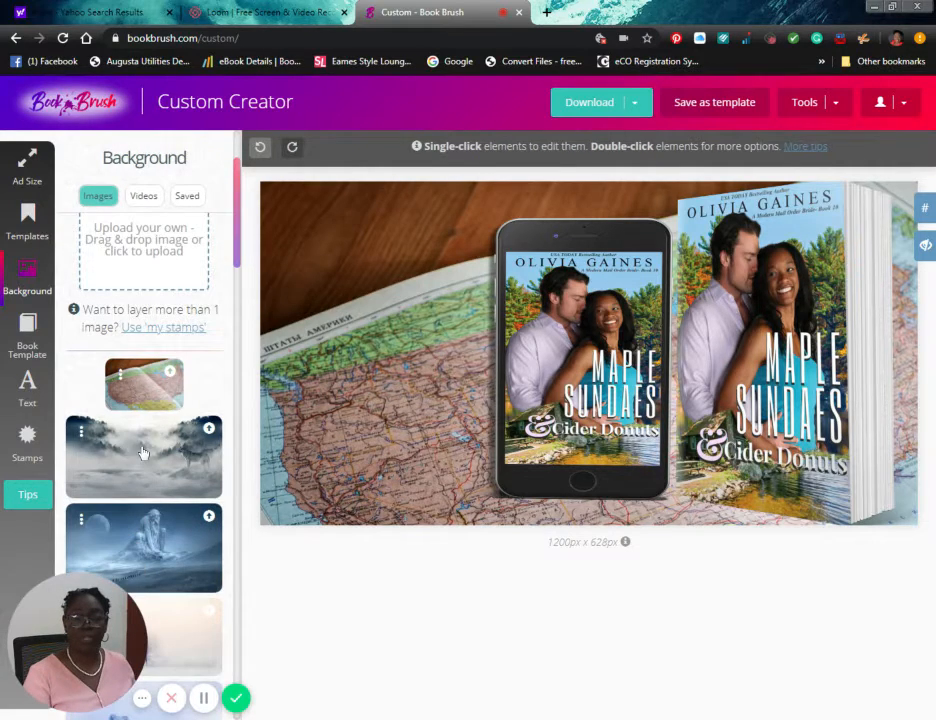
{"action": "left_click", "coordinate": [141, 452]}
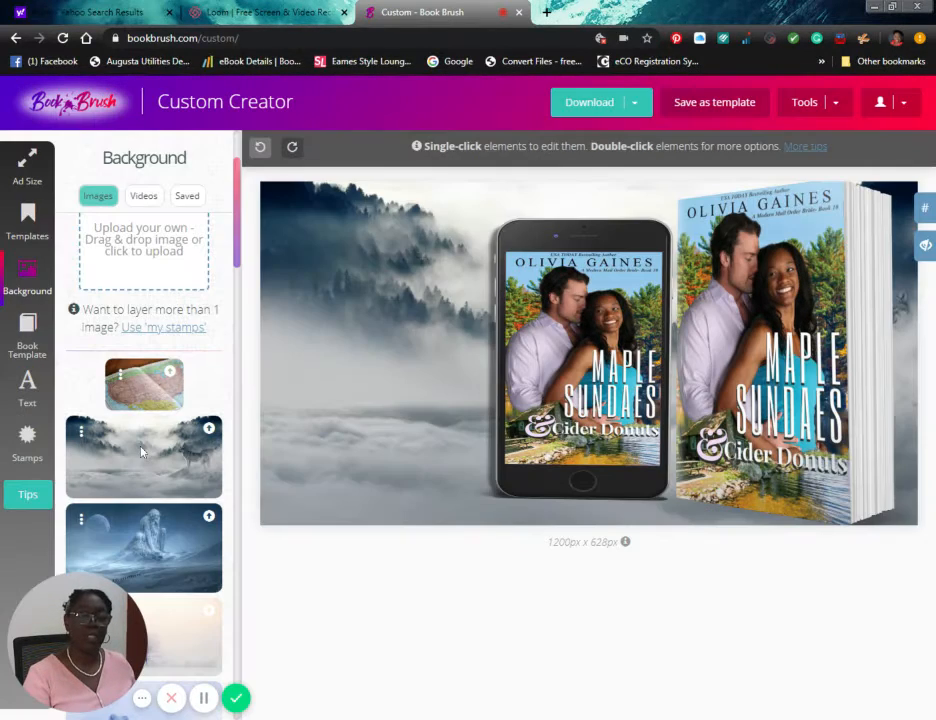
- Try the pale foggy trees photo and the white snow texture as the ad's background
{"action": "scroll", "coordinate": [142, 449], "scroll_direction": "down", "scroll_amount": 3}
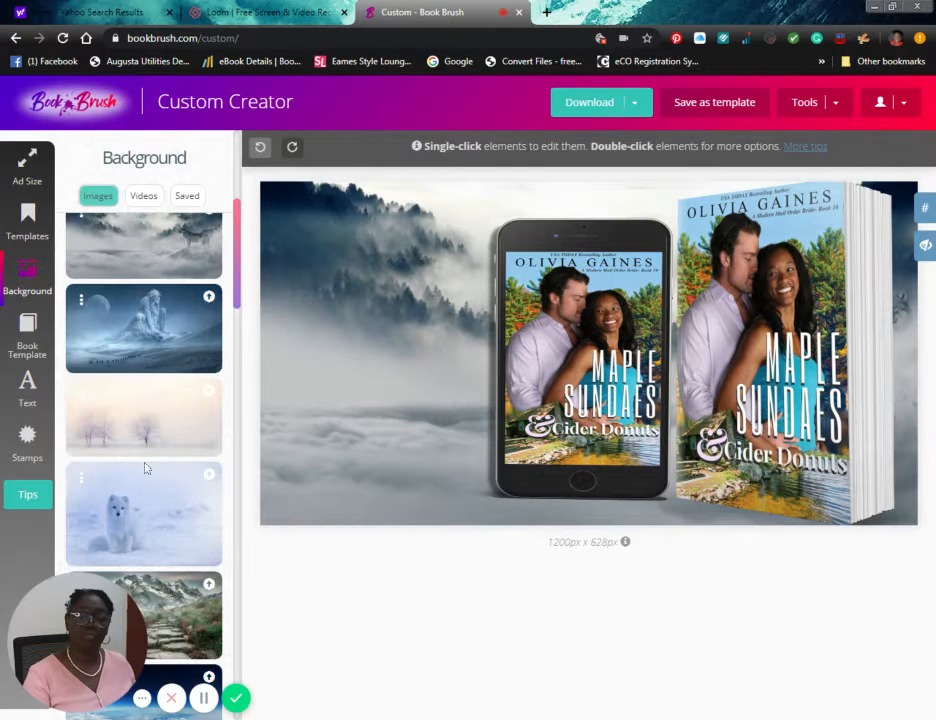
{"action": "left_click", "coordinate": [137, 431]}
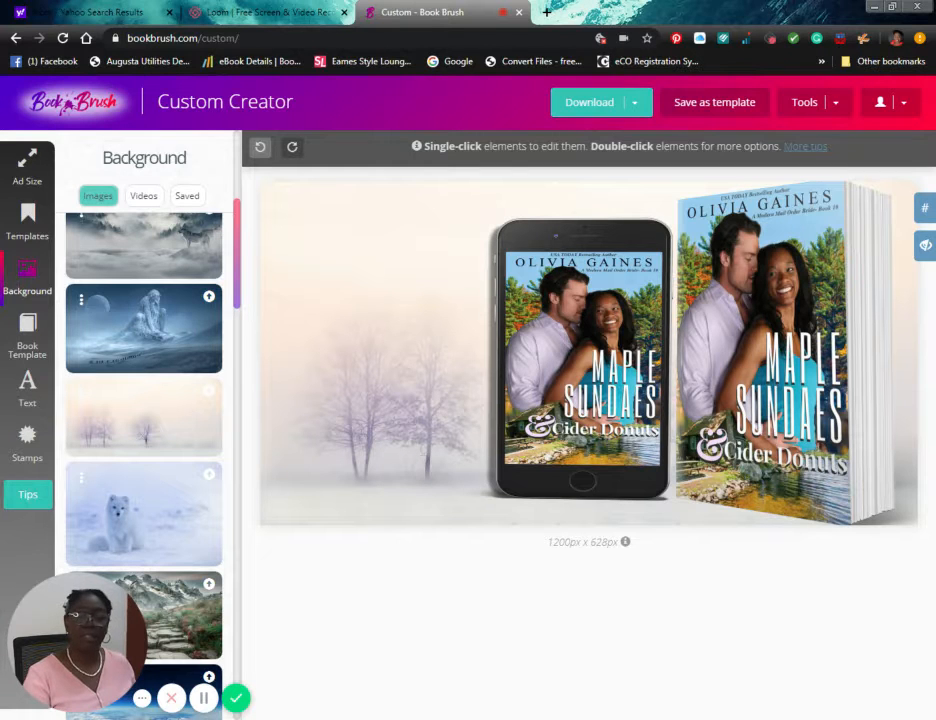
{"action": "scroll", "coordinate": [142, 431], "scroll_direction": "down", "scroll_amount": 1}
{"action": "scroll", "coordinate": [142, 431], "scroll_direction": "down", "scroll_amount": 2}
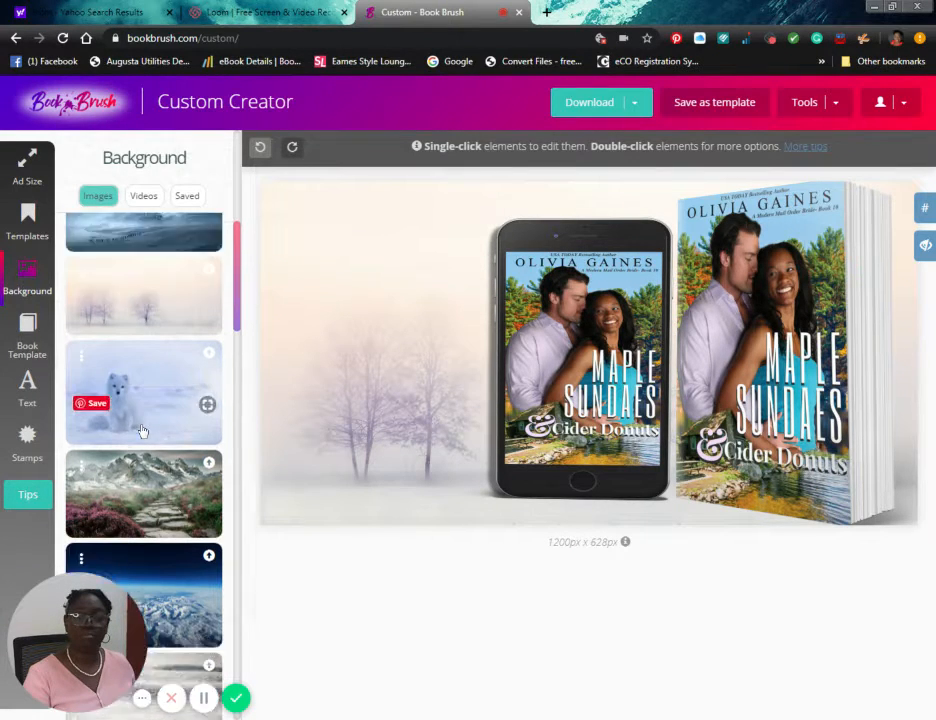
{"action": "left_click_drag", "start_coordinate": [236, 293], "coordinate": [236, 320]}
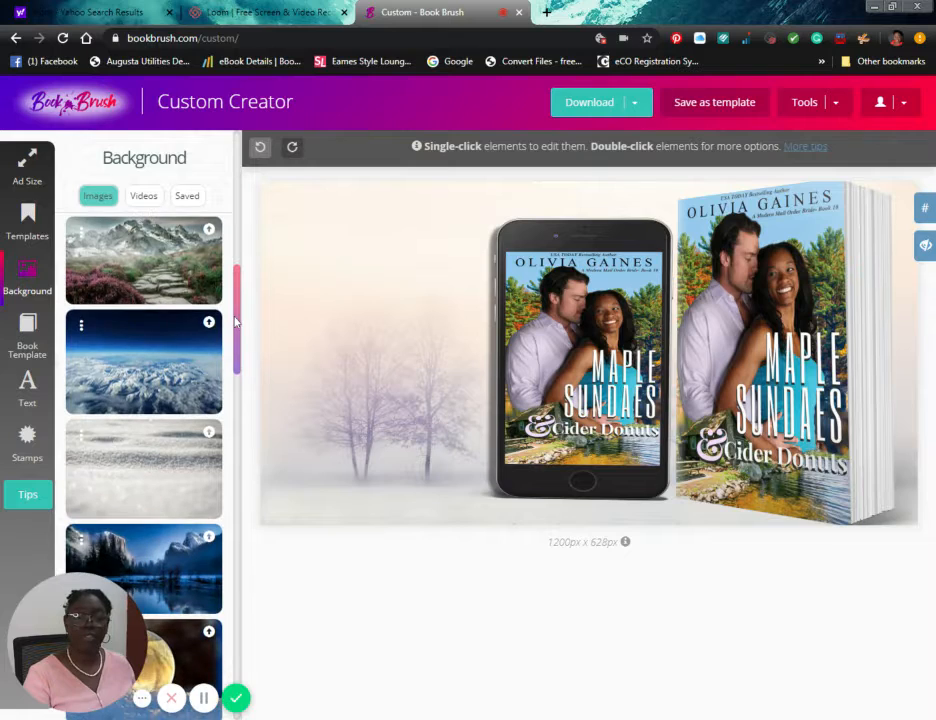
{"action": "left_click", "coordinate": [130, 462]}
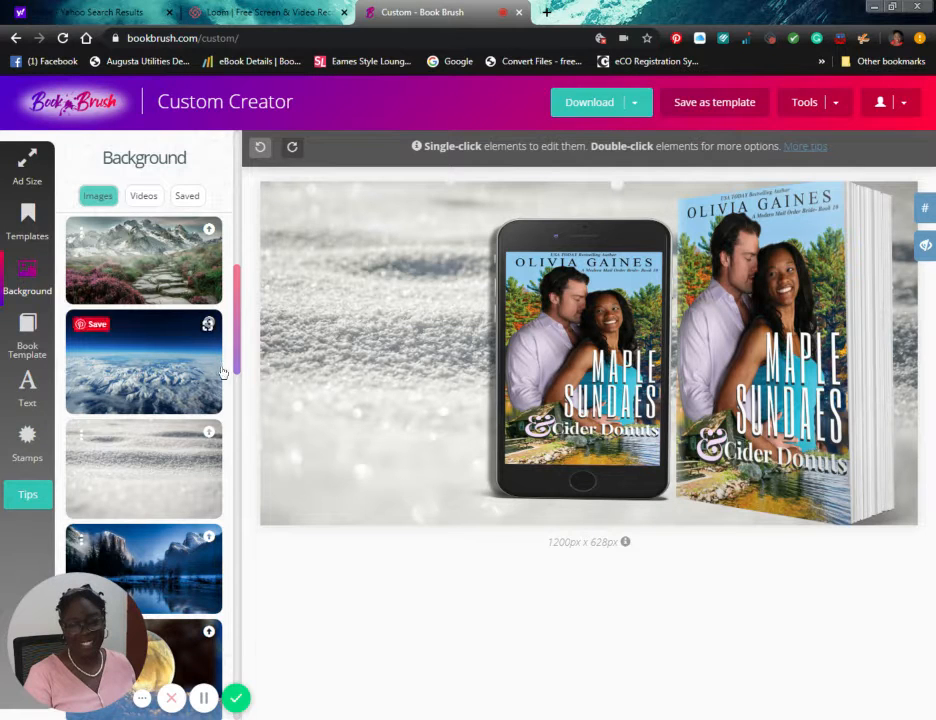
- Search the background images for "maple" and apply the photo of a single orange maple leaf to the ad
{"action": "scroll", "coordinate": [240, 237], "scroll_direction": "up", "scroll_amount": 10}
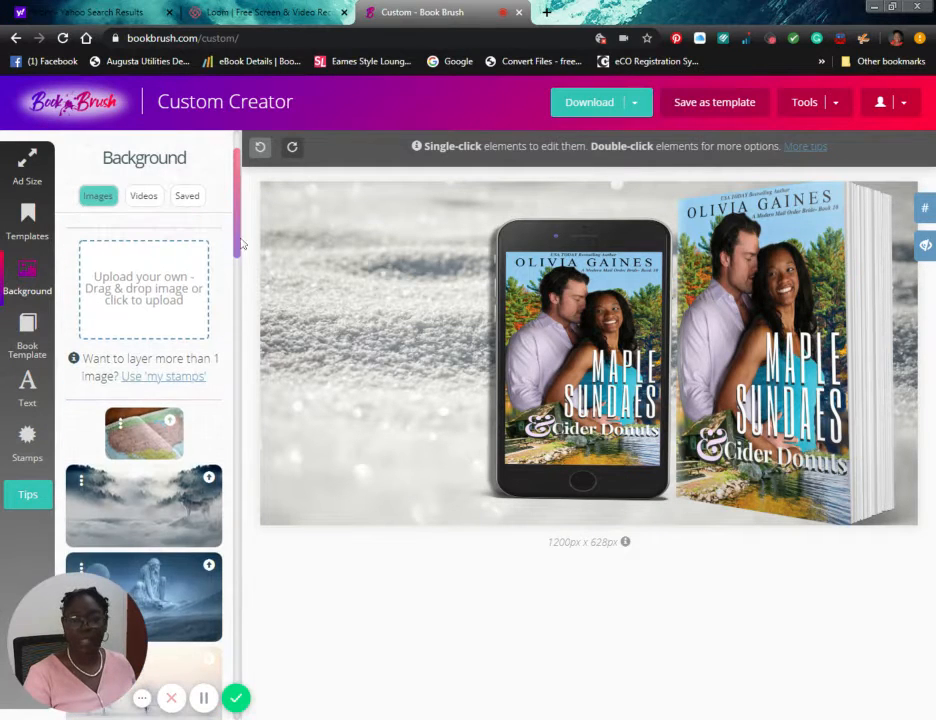
{"action": "scroll", "coordinate": [175, 168], "scroll_direction": "up", "scroll_amount": 2}
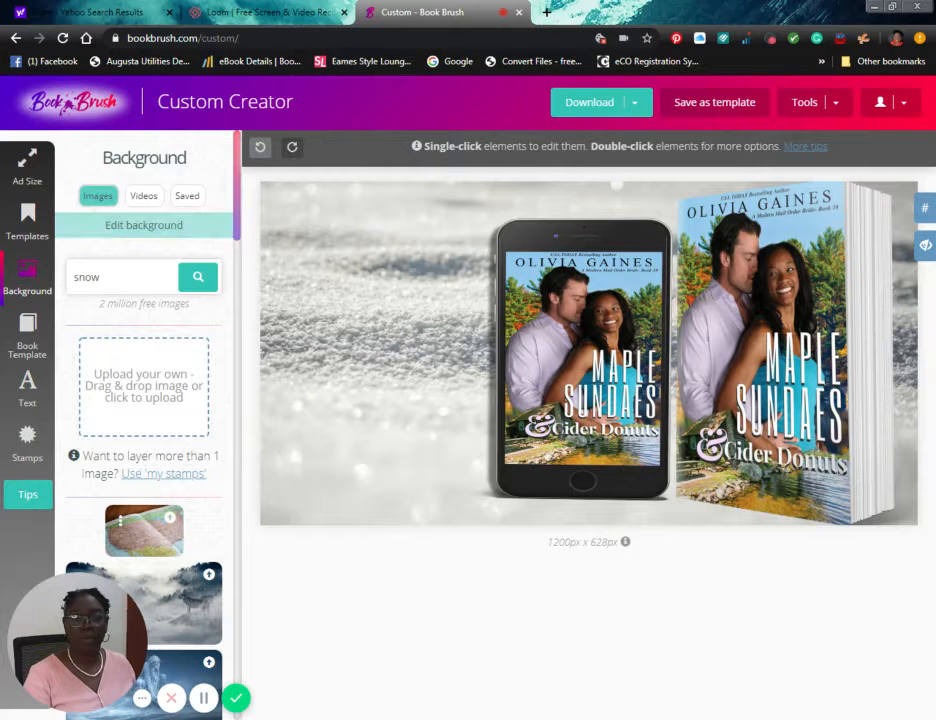
{"action": "key", "text": "ctrl+a"}
{"action": "type", "text": "maple"}
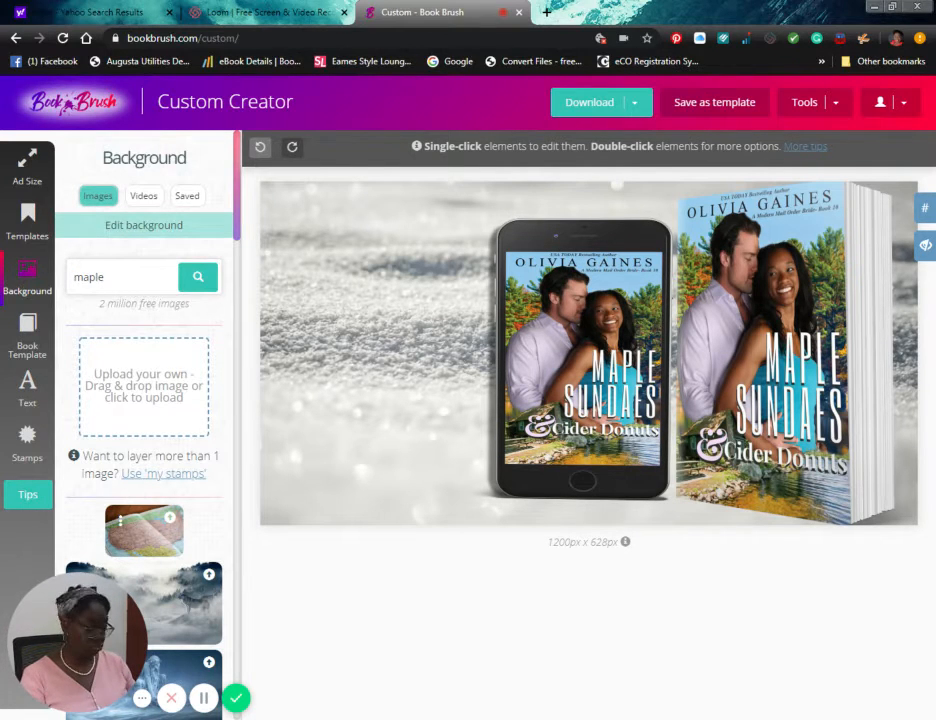
{"action": "key", "text": "Return"}
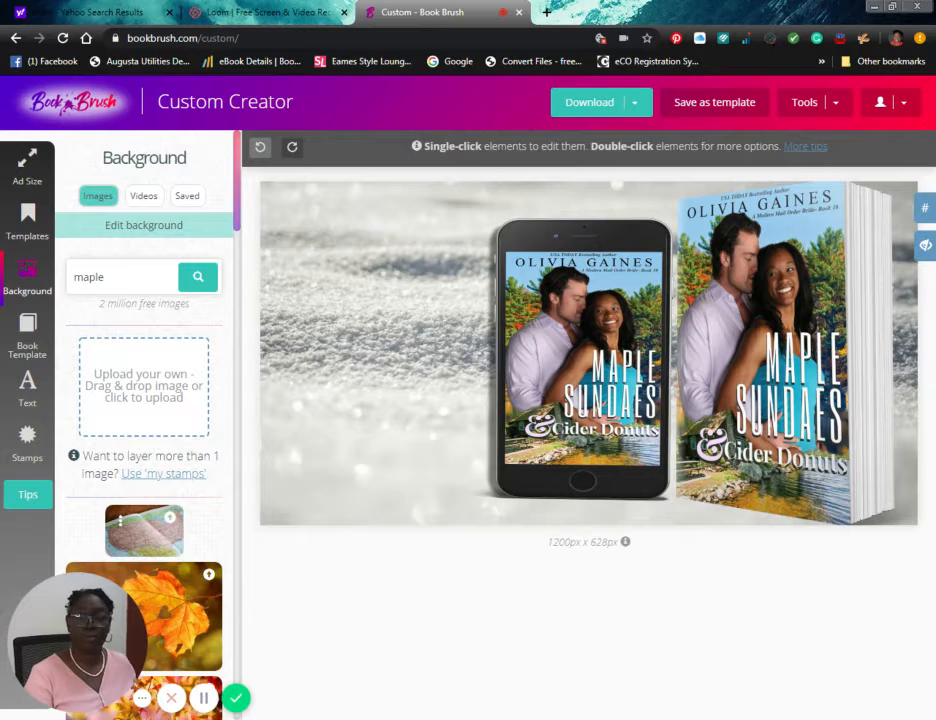
{"action": "scroll", "coordinate": [175, 412], "scroll_direction": "down", "scroll_amount": 3}
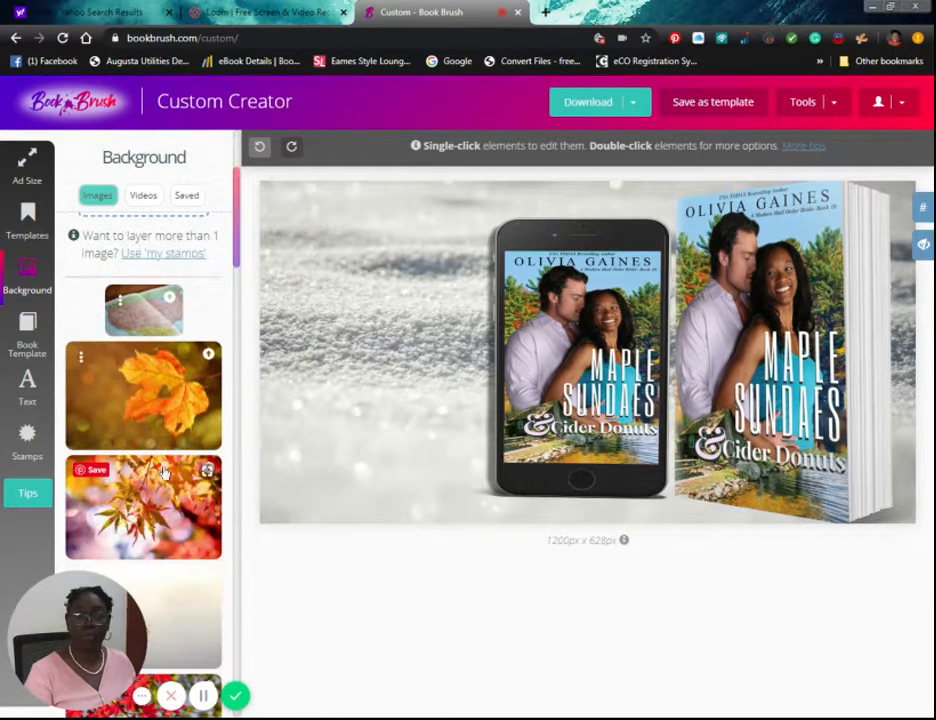
{"action": "left_click", "coordinate": [138, 393]}
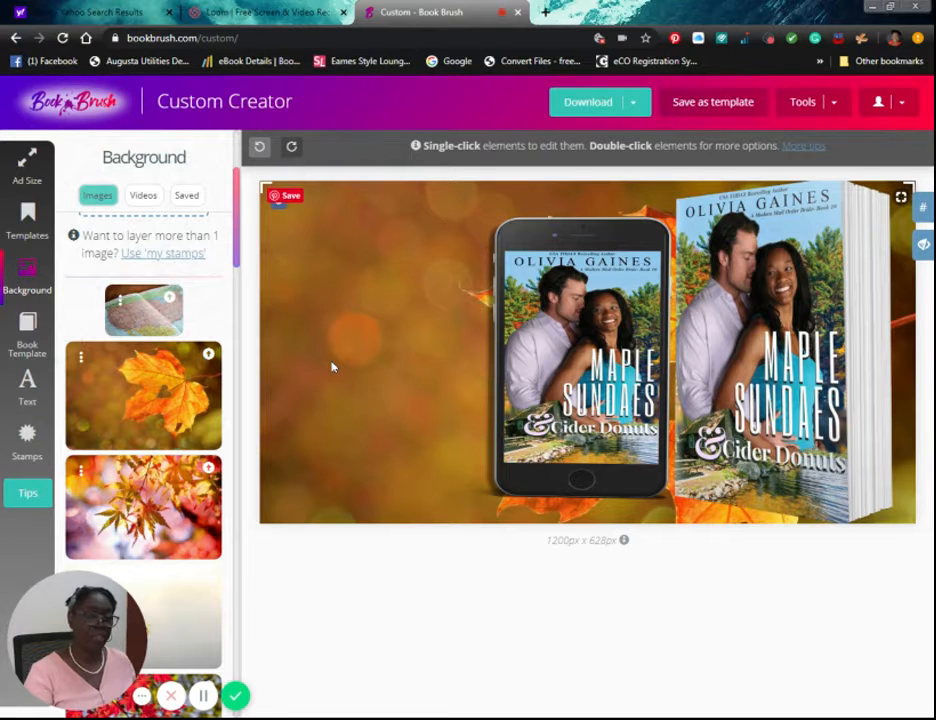
- Try moving the phone mockup to the left end of the ad and undo the move
{"action": "left_click", "coordinate": [585, 330]}
{"action": "left_click_drag", "start_coordinate": [585, 328], "coordinate": [380, 341]}
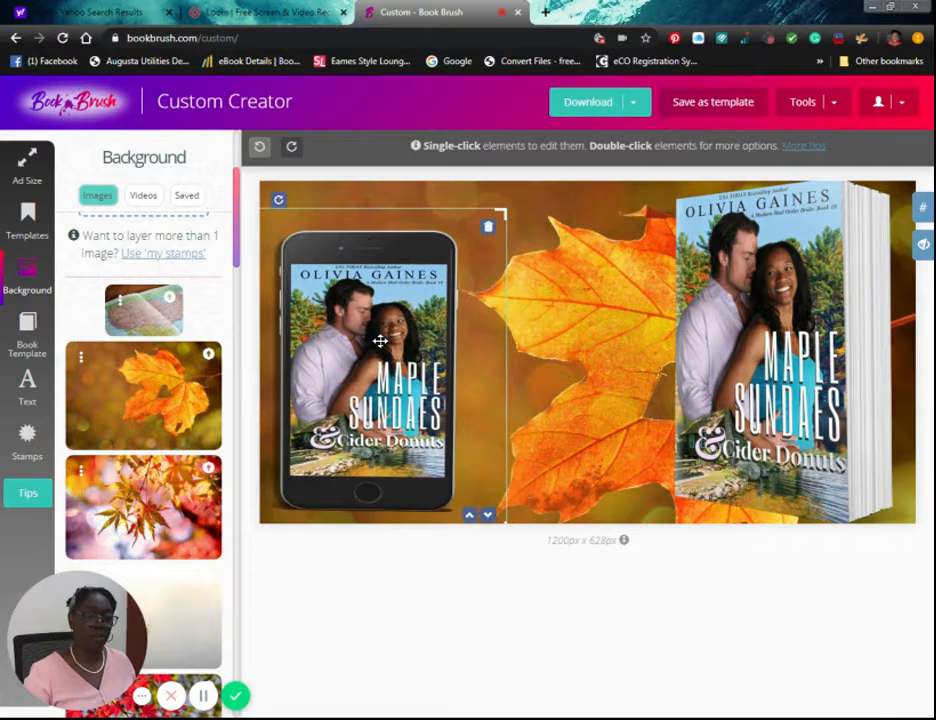
{"action": "left_click", "coordinate": [724, 358]}
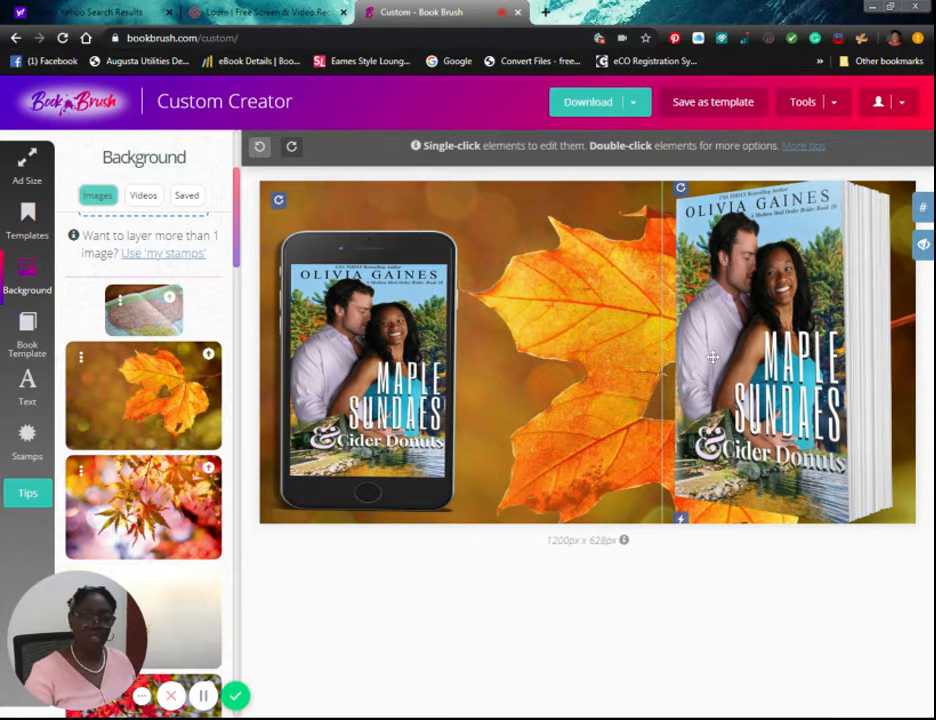
{"action": "key", "text": "ctrl+z"}
{"action": "left_click", "coordinate": [385, 330]}
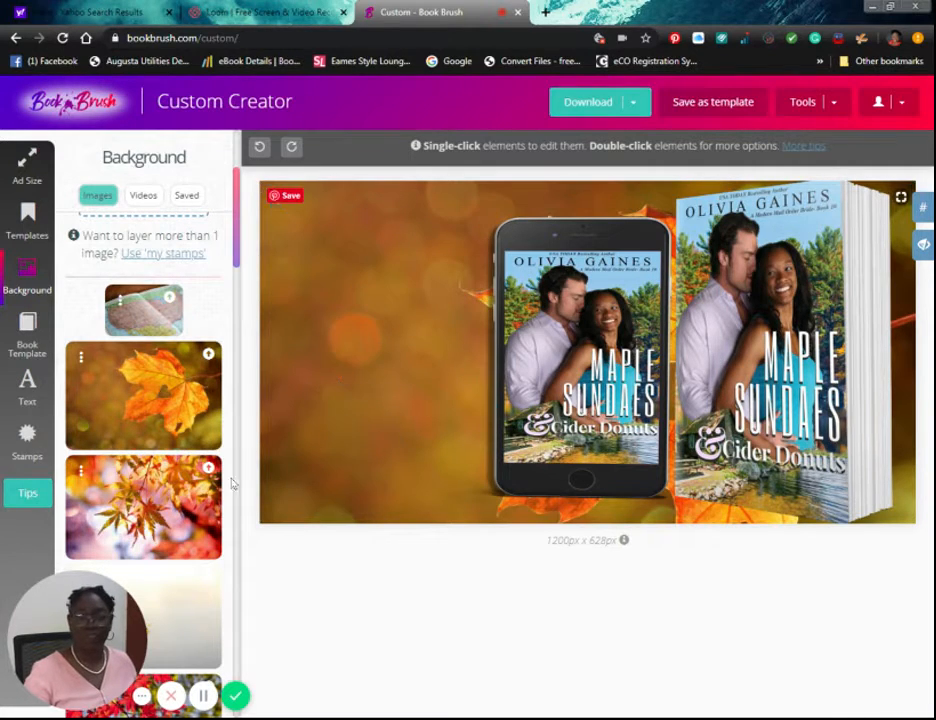
- Try the blurred colorful maple branch photo and the fallen leaf on a pale surface as the ad's background
{"action": "left_click", "coordinate": [175, 507]}
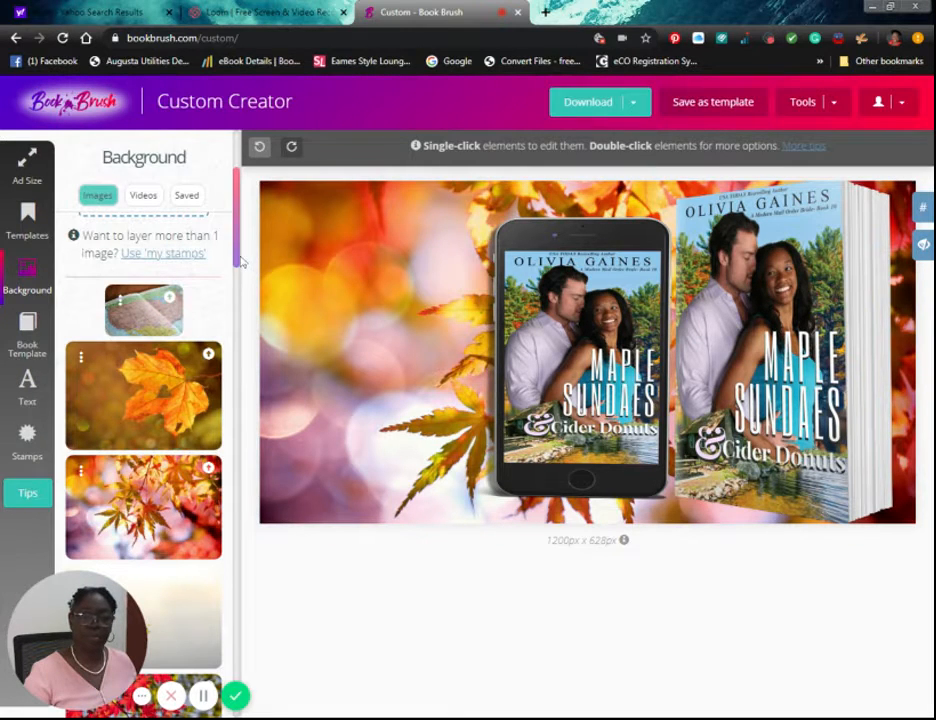
{"action": "scroll", "coordinate": [237, 275], "scroll_direction": "down", "scroll_amount": 1}
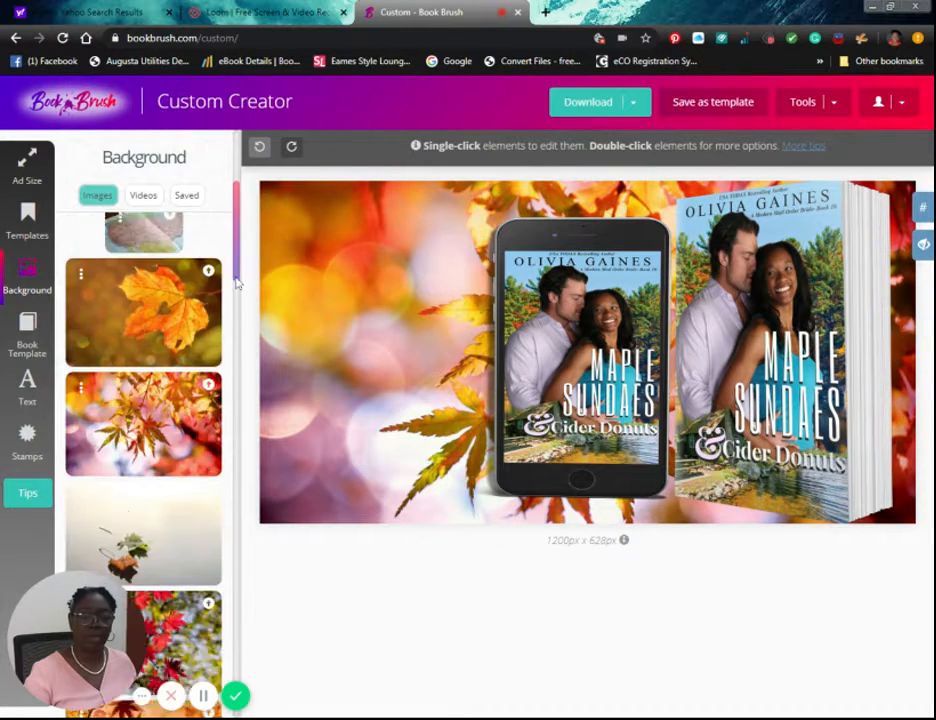
{"action": "left_click", "coordinate": [153, 500]}
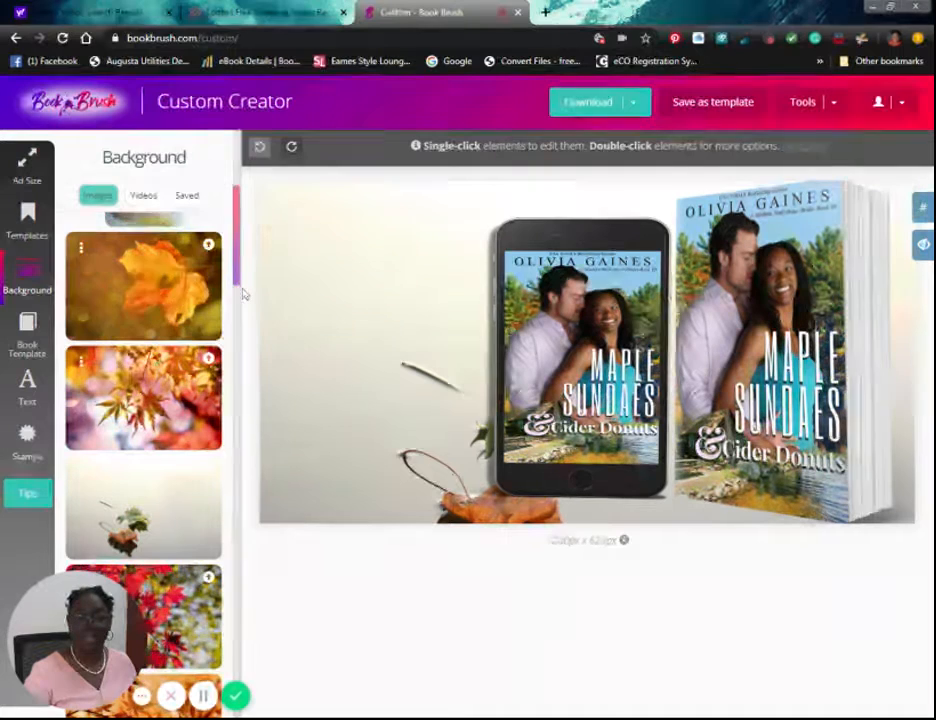
- Try the photo of a red maple leaf in green grass and the bright red foliage photo as the background
{"action": "left_click_drag", "start_coordinate": [243, 293], "coordinate": [240, 372]}
{"action": "left_click", "coordinate": [155, 397]}
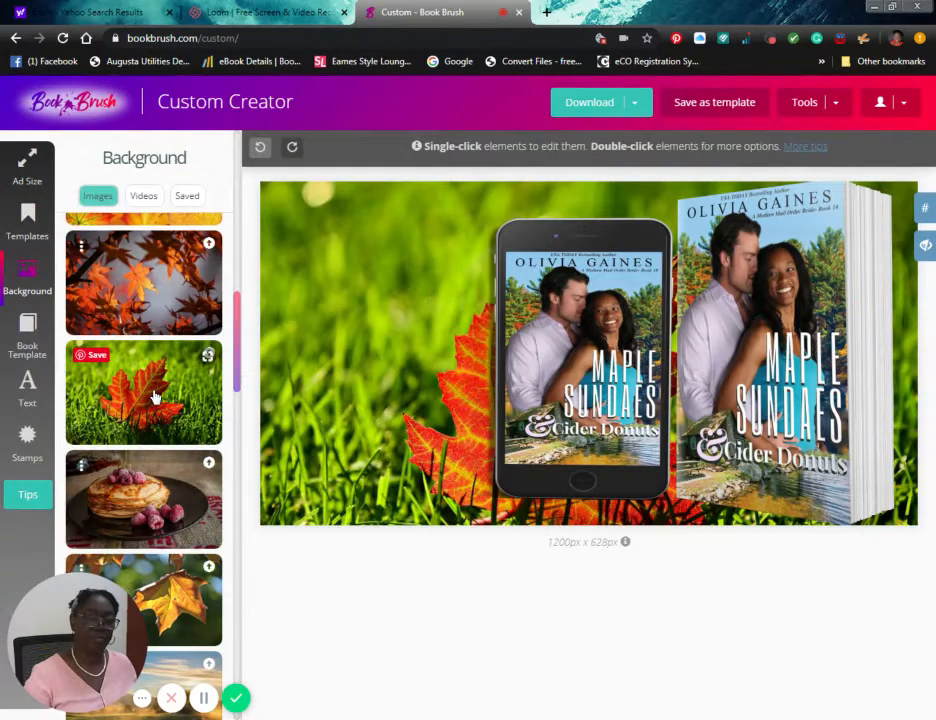
{"action": "scroll", "coordinate": [183, 402], "scroll_direction": "down", "scroll_amount": 3}
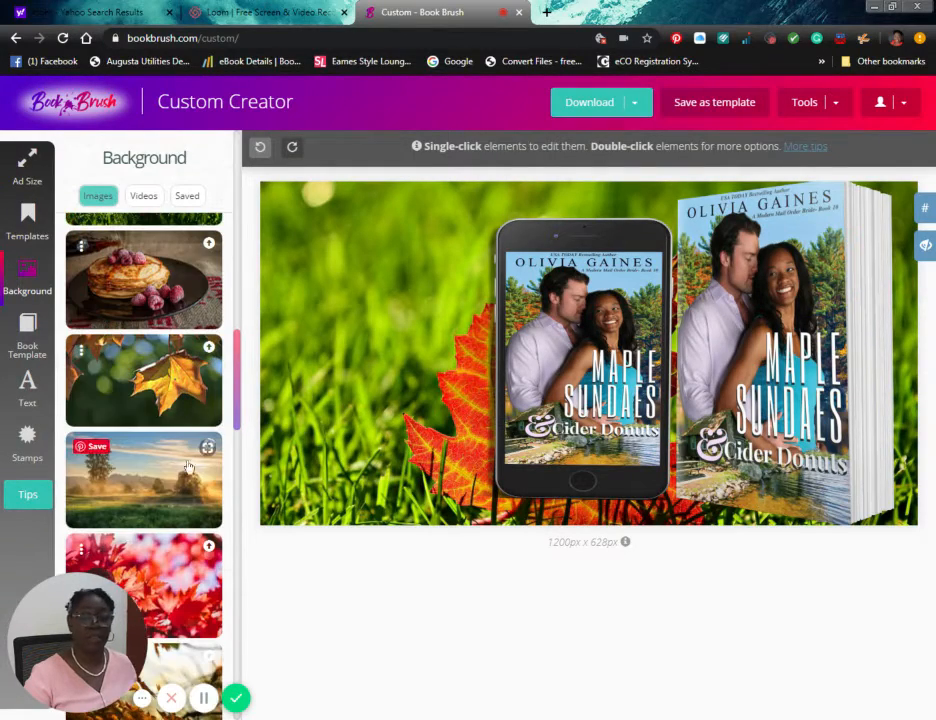
{"action": "scroll", "coordinate": [185, 477], "scroll_direction": "down", "scroll_amount": 4}
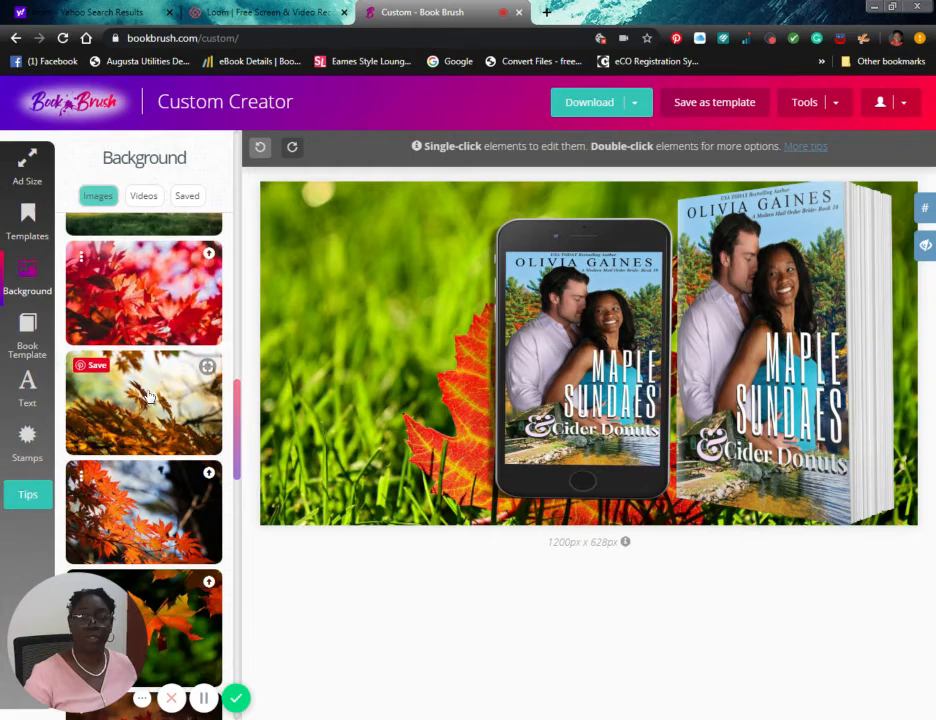
{"action": "left_click", "coordinate": [143, 316]}
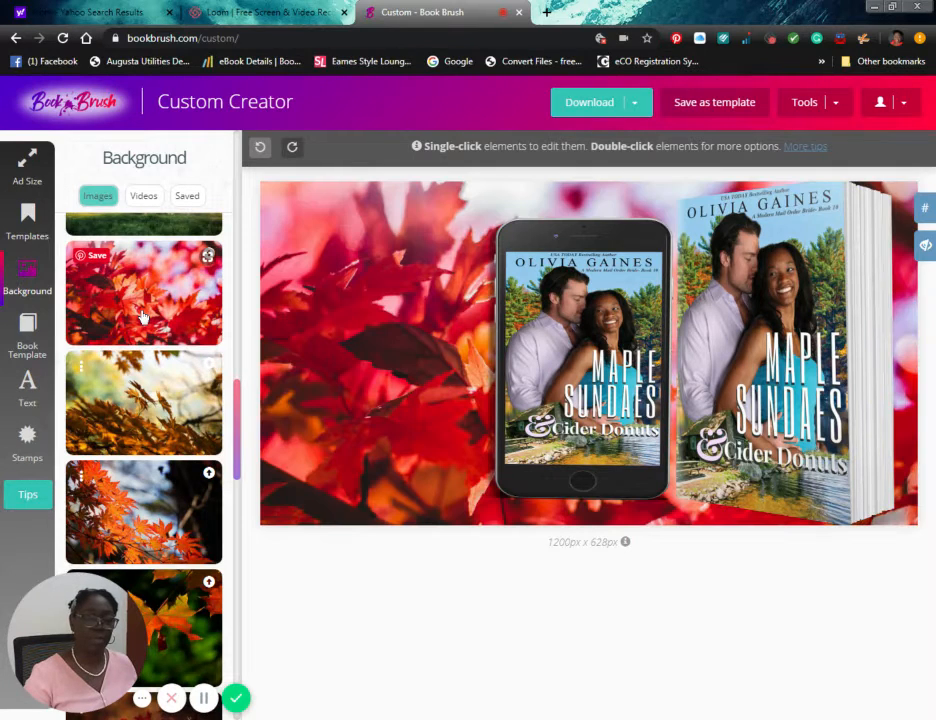
- Try the orange maple leaf on a dark backdrop and the green maple leaf photo as the background
{"action": "scroll", "coordinate": [145, 330], "scroll_direction": "down", "scroll_amount": 3}
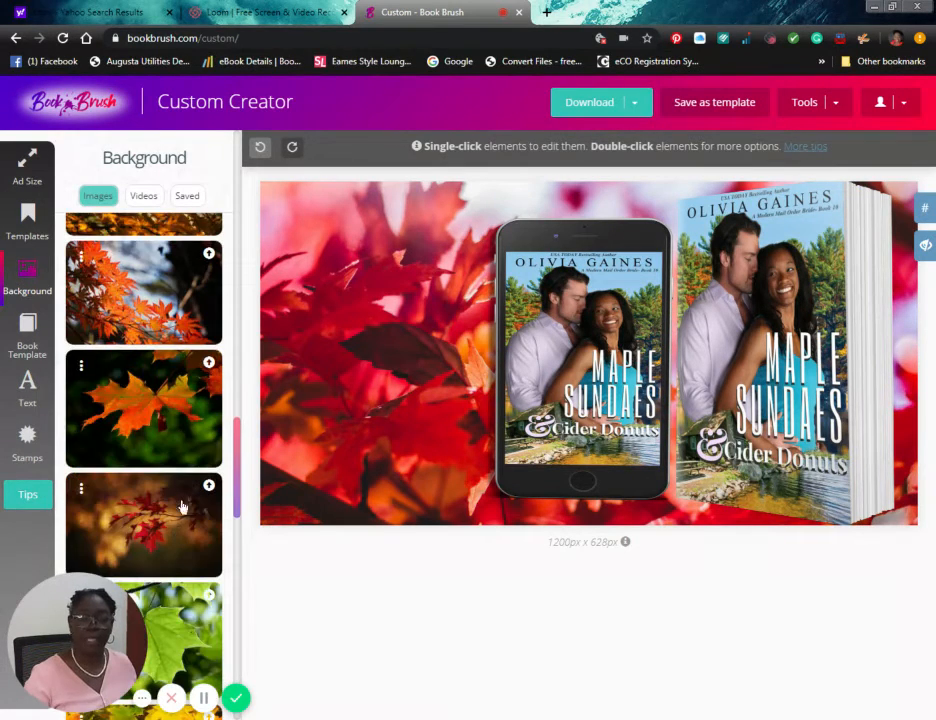
{"action": "left_click", "coordinate": [160, 411]}
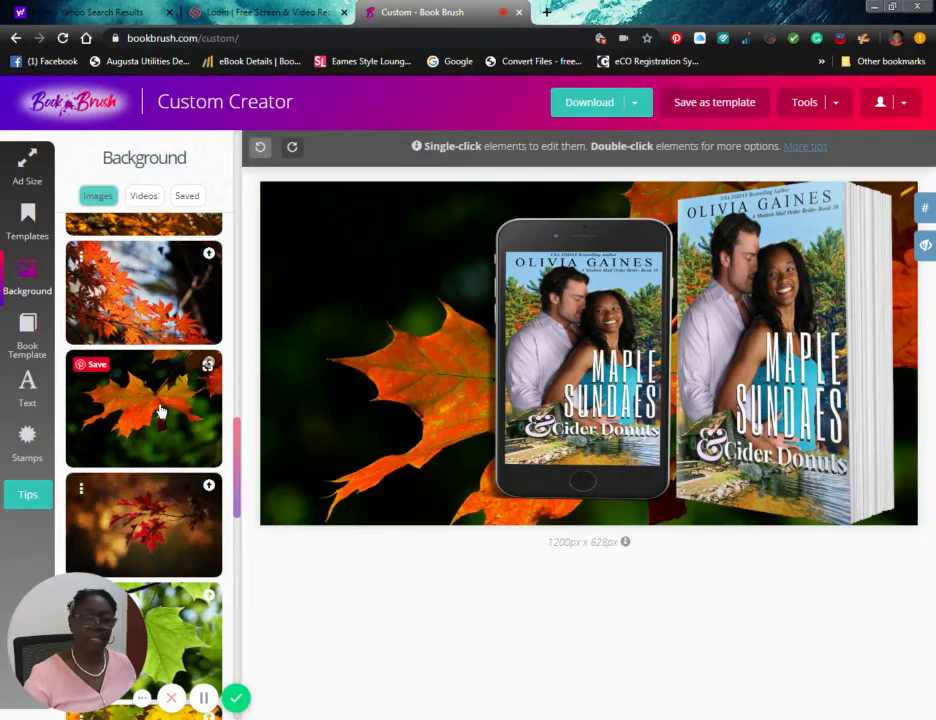
{"action": "left_click_drag", "start_coordinate": [236, 430], "coordinate": [236, 456]}
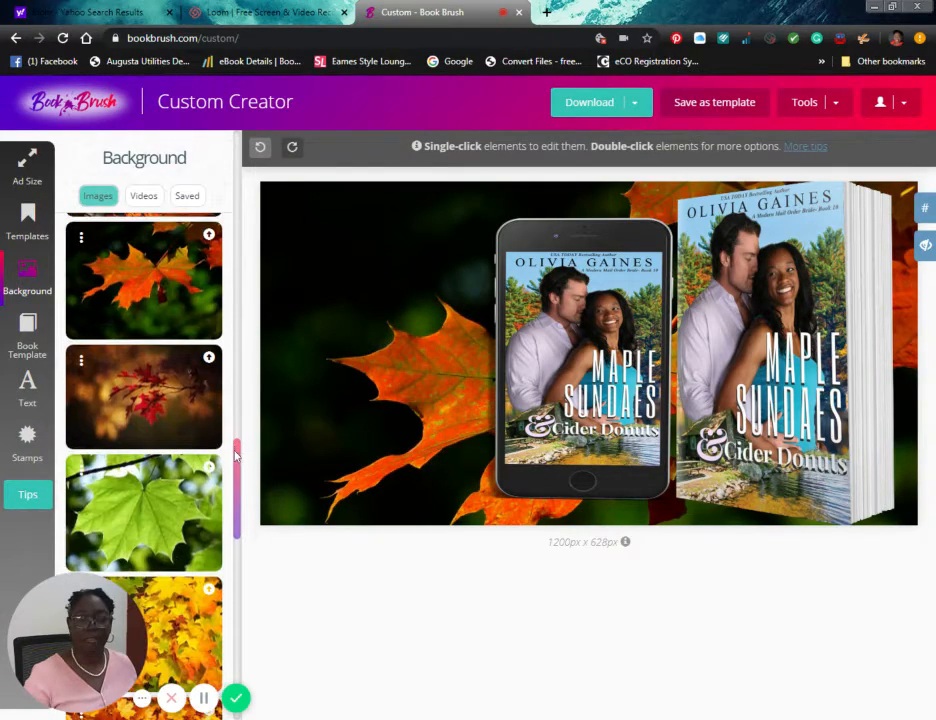
{"action": "left_click", "coordinate": [159, 511]}
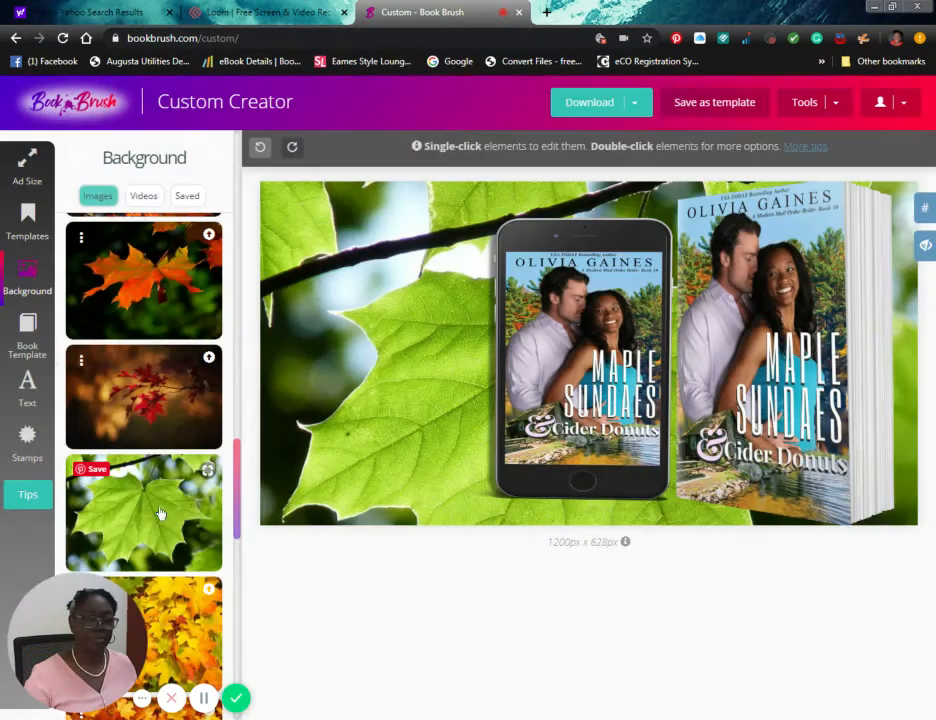
- Search the background images for "sundae" and apply the photo of a cherry-topped sundae on a white backdrop
{"action": "left_click_drag", "start_coordinate": [240, 495], "coordinate": [236, 181]}
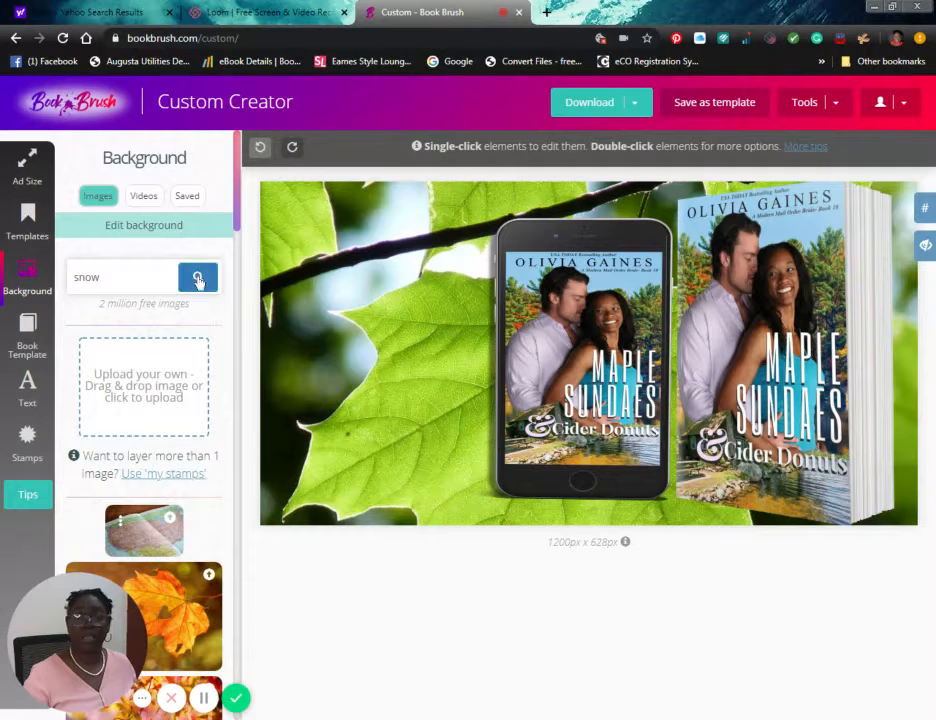
{"action": "key", "text": "ctrl+a"}
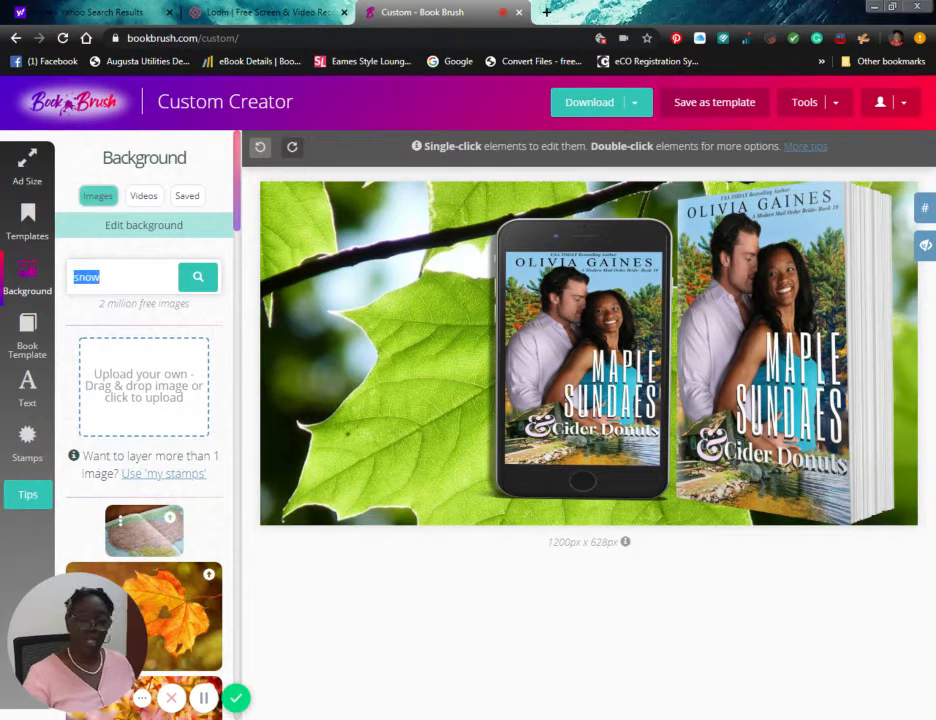
{"action": "type", "text": "sundae"}
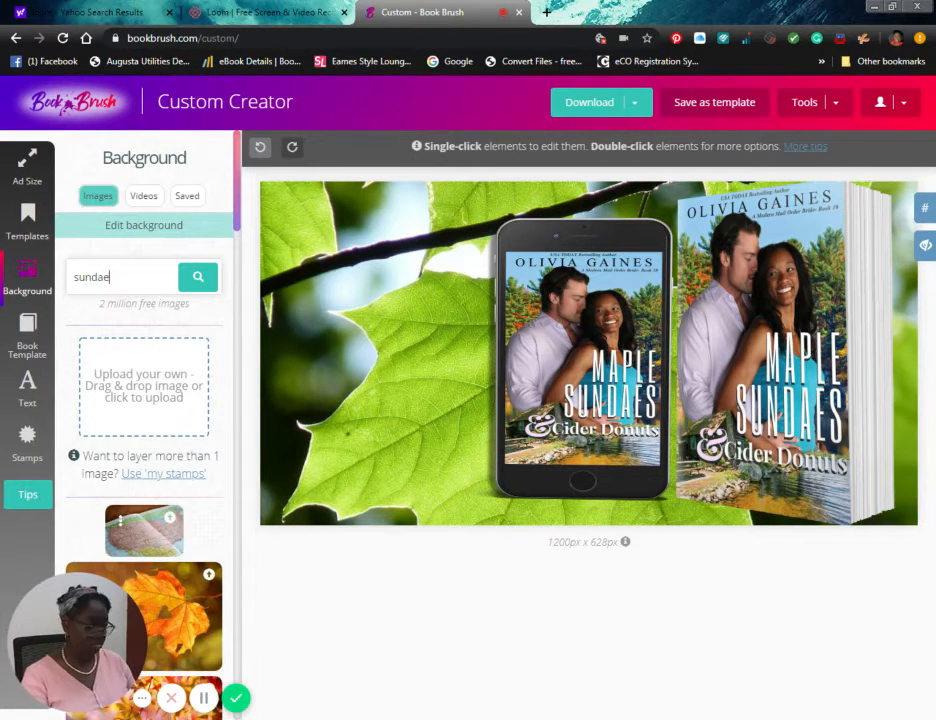
{"action": "key", "text": "Return"}
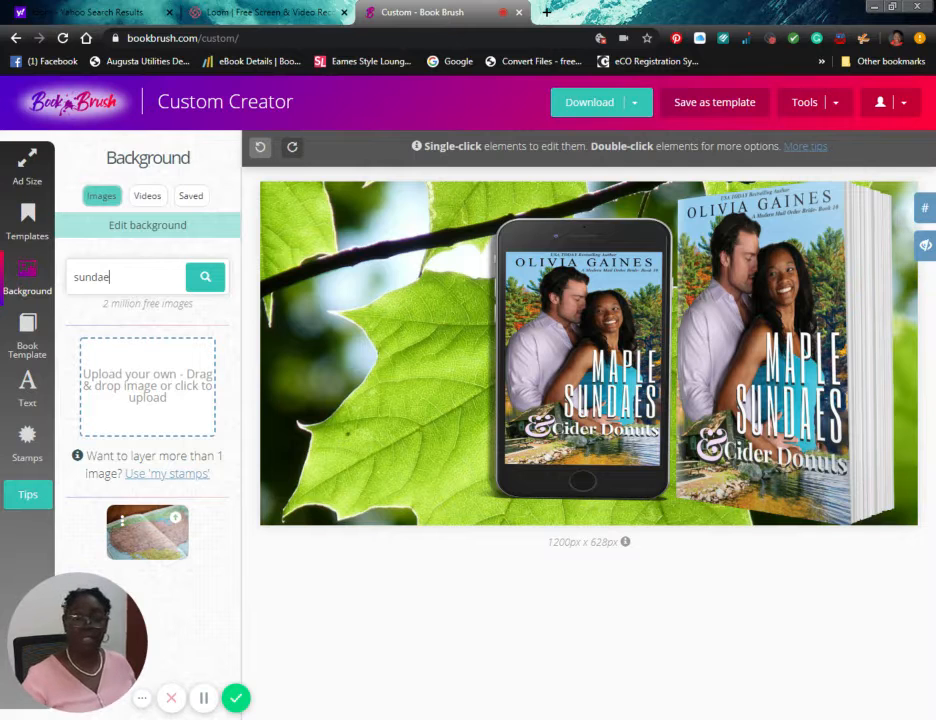
{"action": "scroll", "coordinate": [197, 350], "scroll_direction": "down", "scroll_amount": 3}
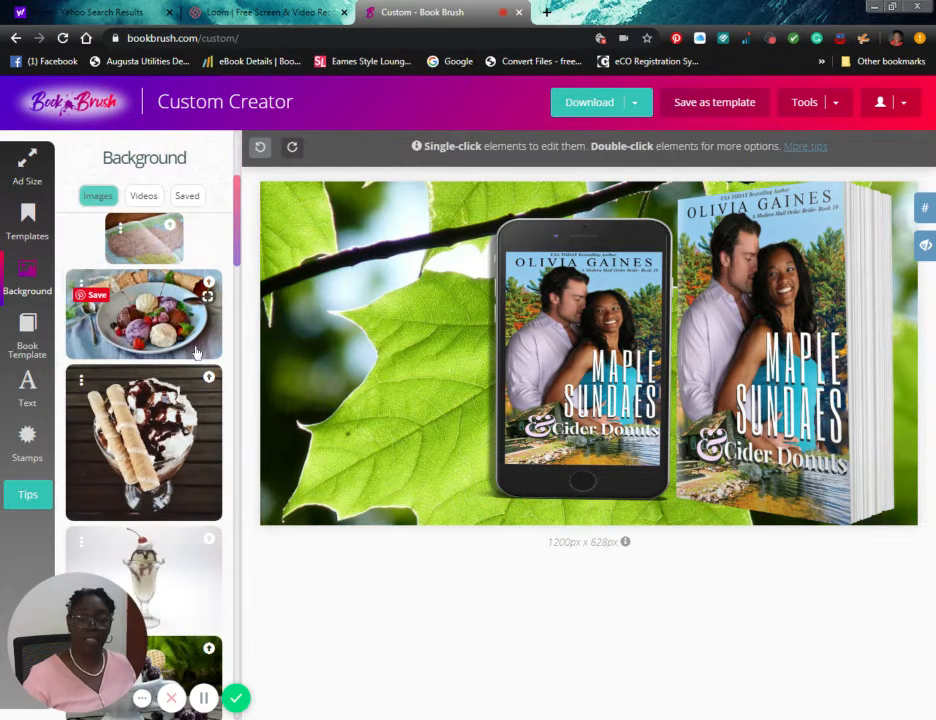
{"action": "left_click", "coordinate": [165, 567]}
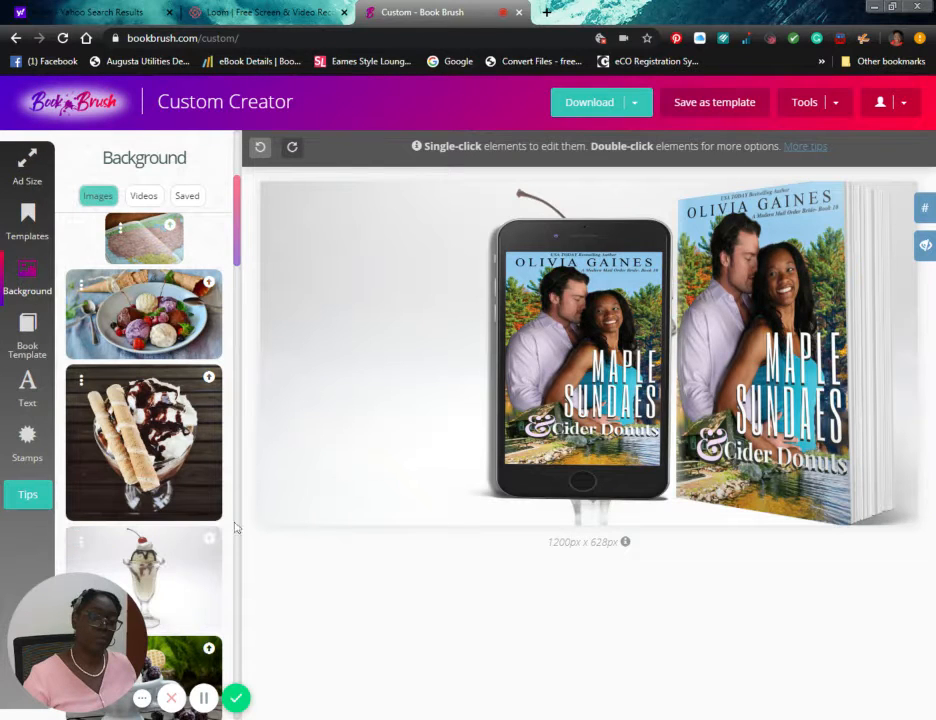
- Try placing the phone mockup on the other side of the sundae and undo the move
{"action": "left_click", "coordinate": [530, 391]}
{"action": "left_click_drag", "start_coordinate": [530, 391], "coordinate": [343, 411]}
{"action": "left_click", "coordinate": [250, 486]}
{"action": "scroll", "coordinate": [215, 497], "scroll_direction": "down", "scroll_amount": 3}
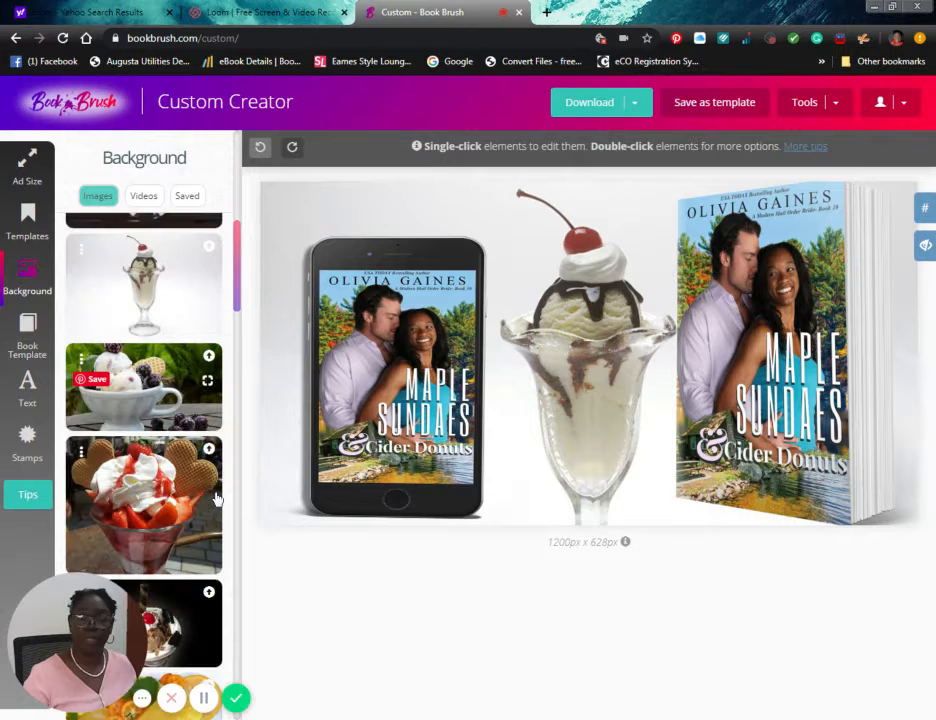
{"action": "key", "text": "ctrl+z"}
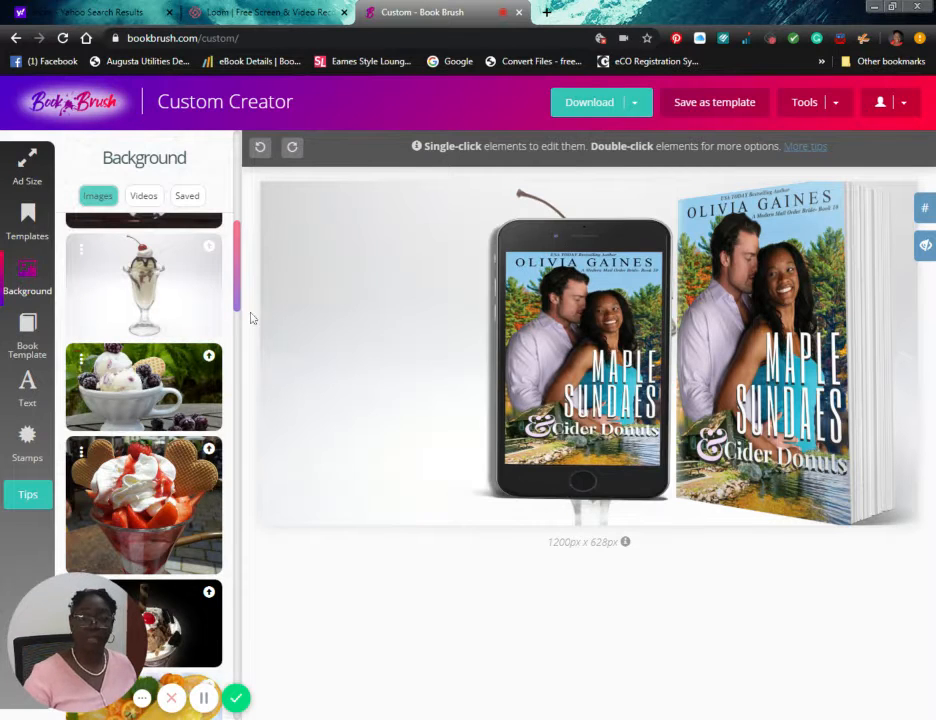
- Search the background images for "blue" and try the starry sky and the dark teal storm clouds as the background
{"action": "left_click_drag", "start_coordinate": [240, 296], "coordinate": [237, 172]}
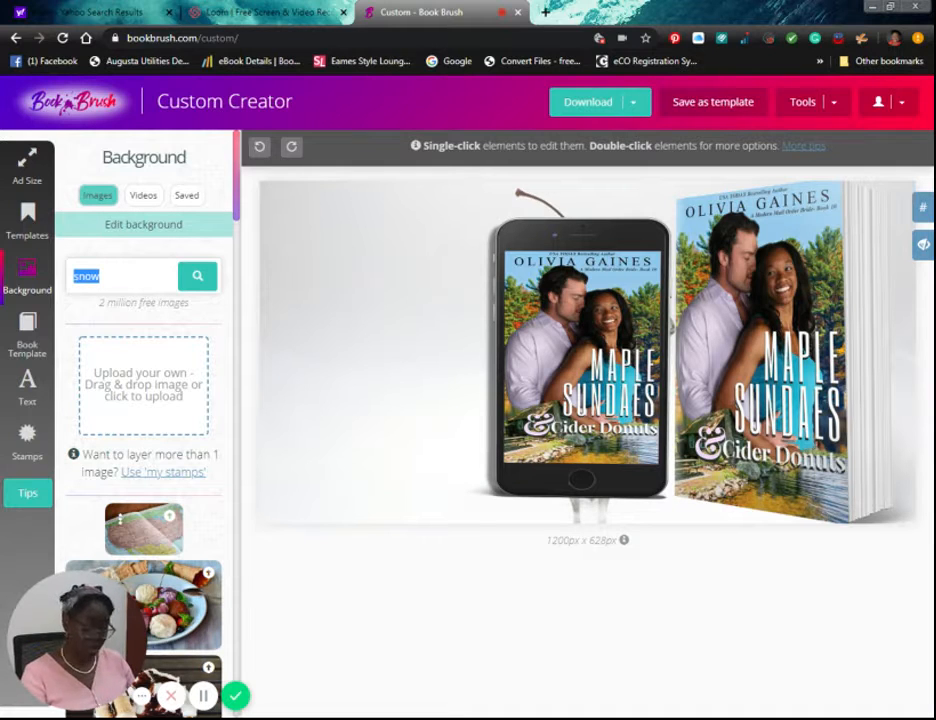
{"action": "type", "text": "blue"}
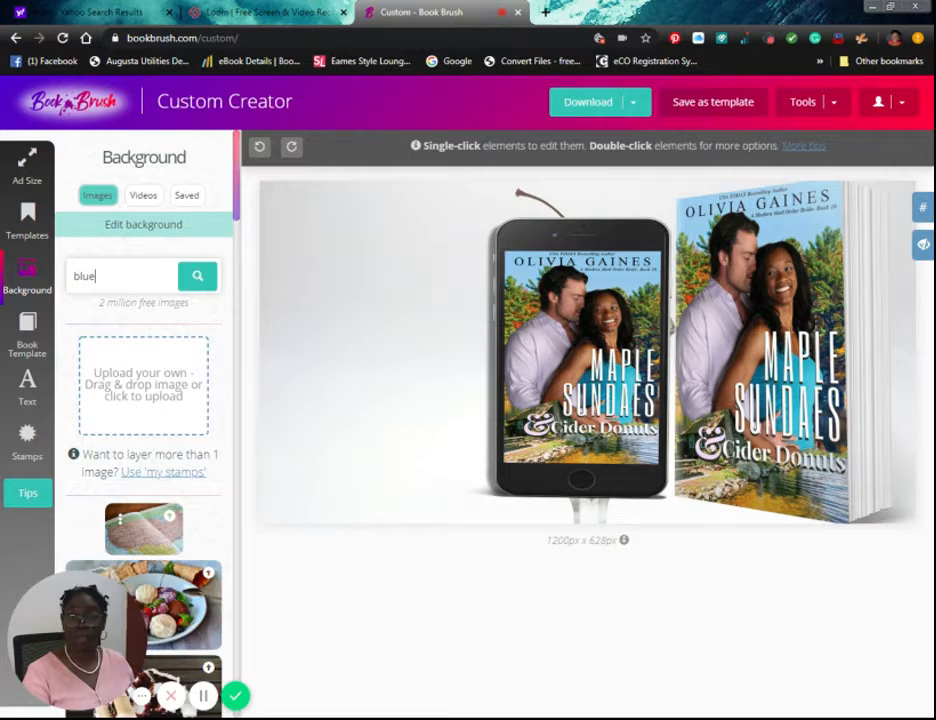
{"action": "key", "text": "Return"}
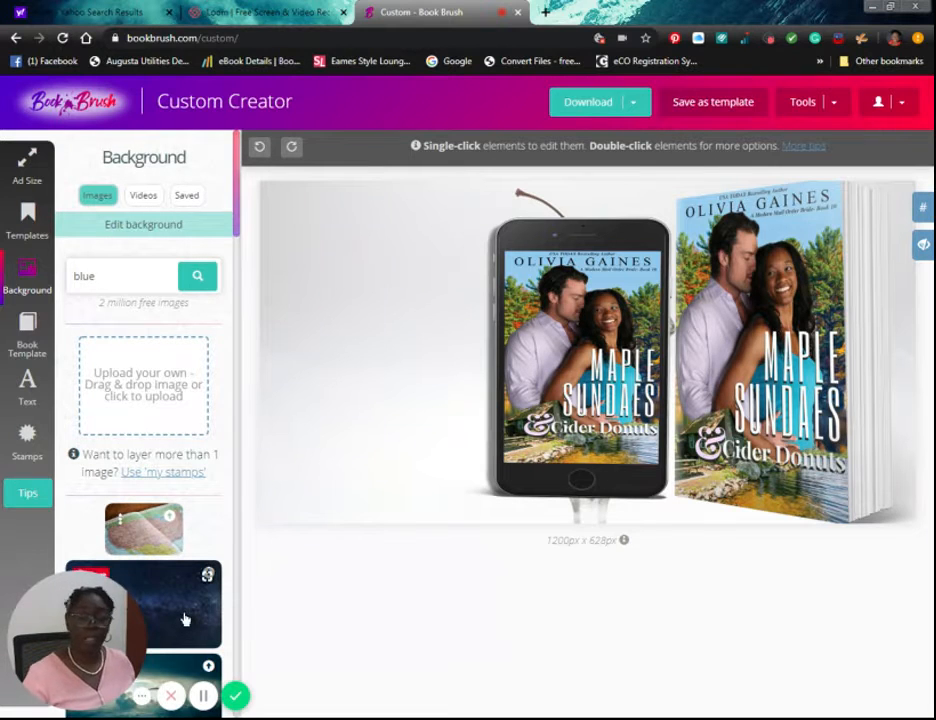
{"action": "left_click", "coordinate": [183, 618]}
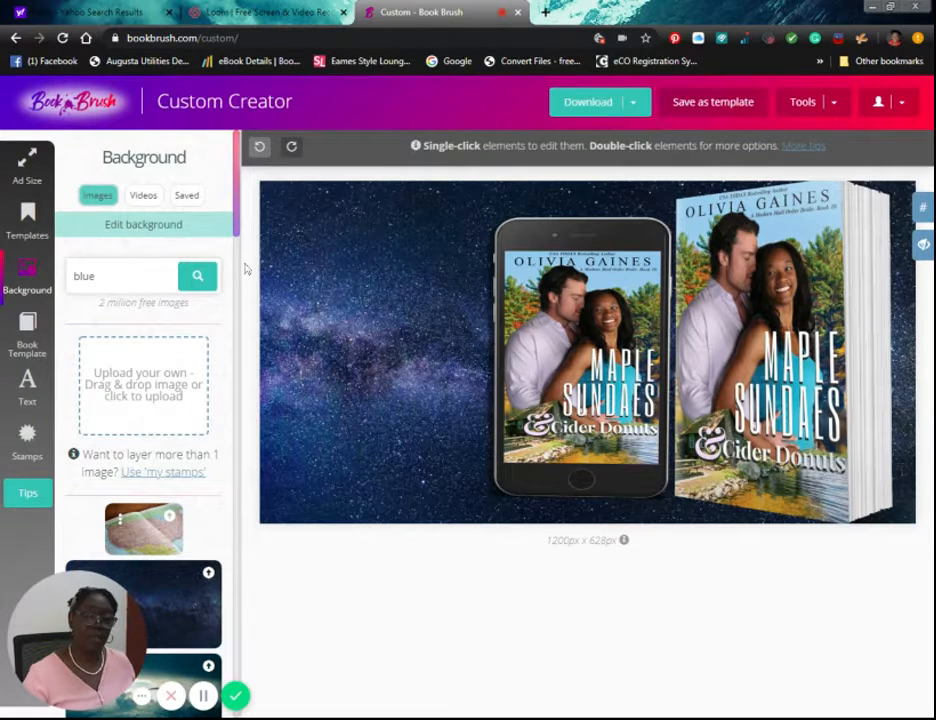
{"action": "left_click_drag", "start_coordinate": [240, 228], "coordinate": [237, 297]}
{"action": "left_click", "coordinate": [140, 357]}
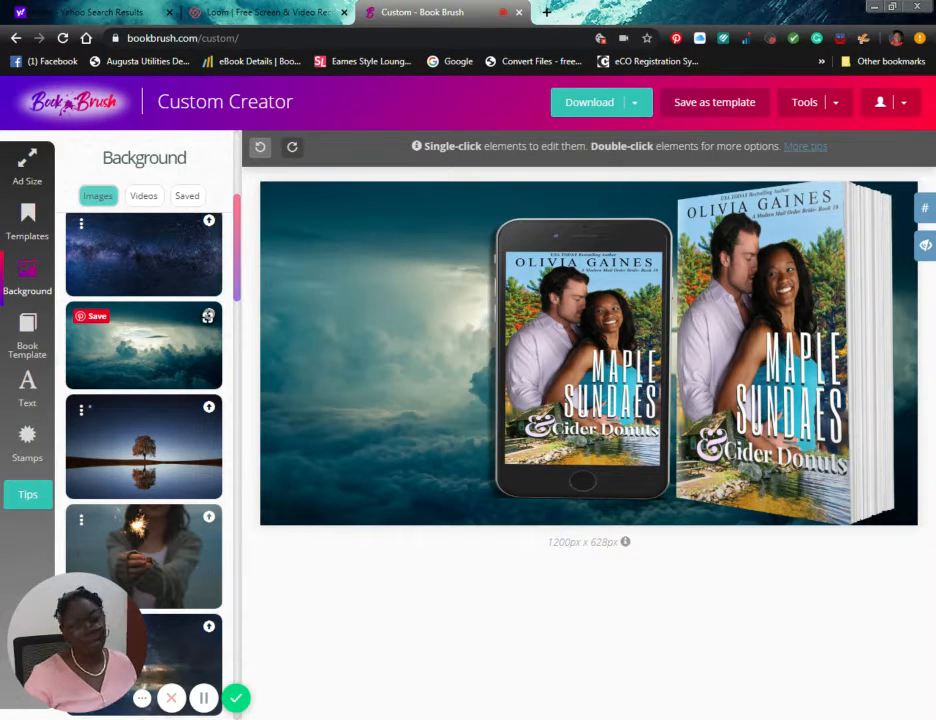
- Narrow the phone mockup slightly from its left edge and shift it a little lower beside the paperback
{"action": "left_click", "coordinate": [480, 405]}
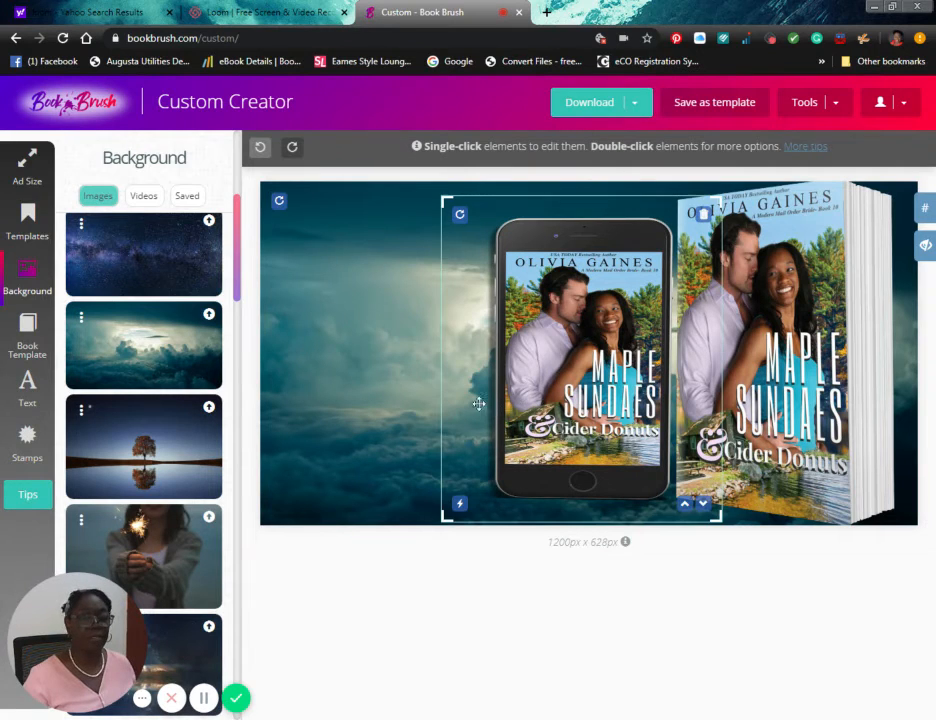
{"action": "left_click_drag", "start_coordinate": [447, 381], "coordinate": [470, 382]}
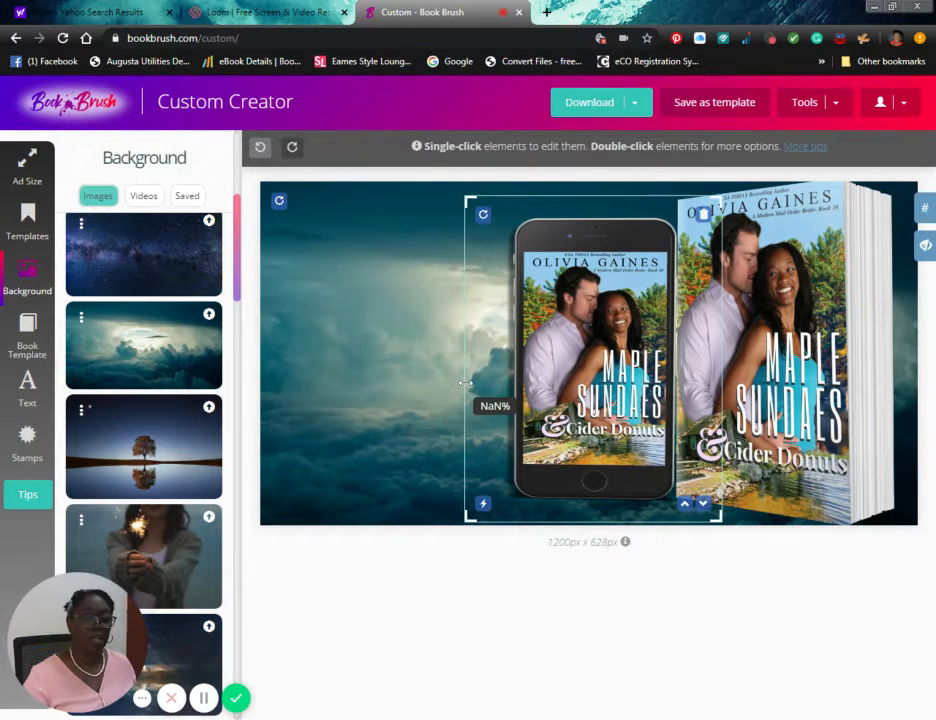
{"action": "left_click_drag", "start_coordinate": [604, 399], "coordinate": [604, 406]}
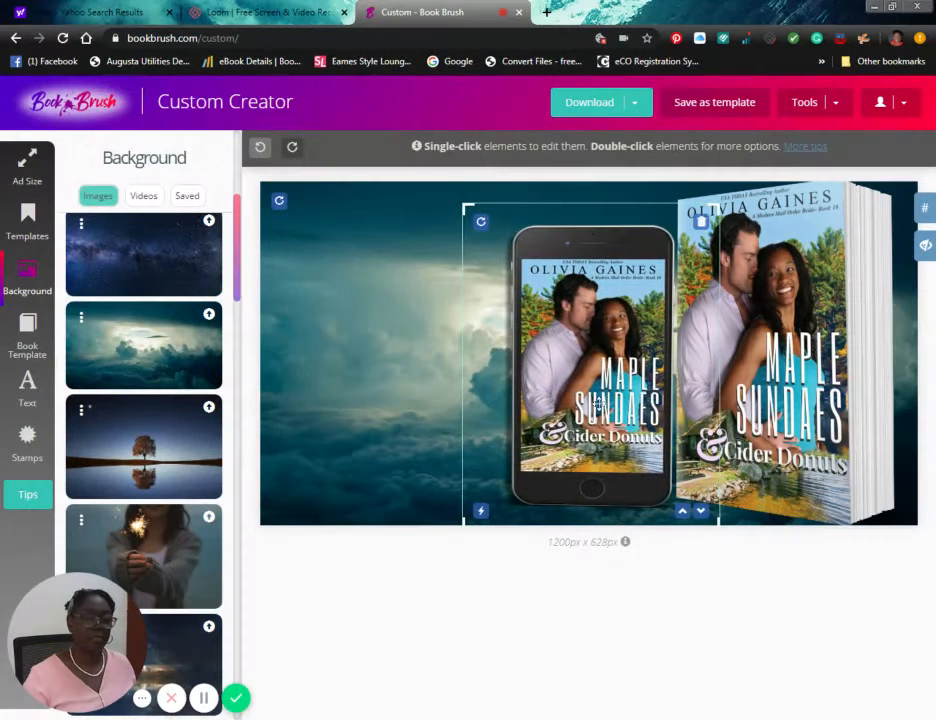
{"action": "left_click", "coordinate": [435, 416]}
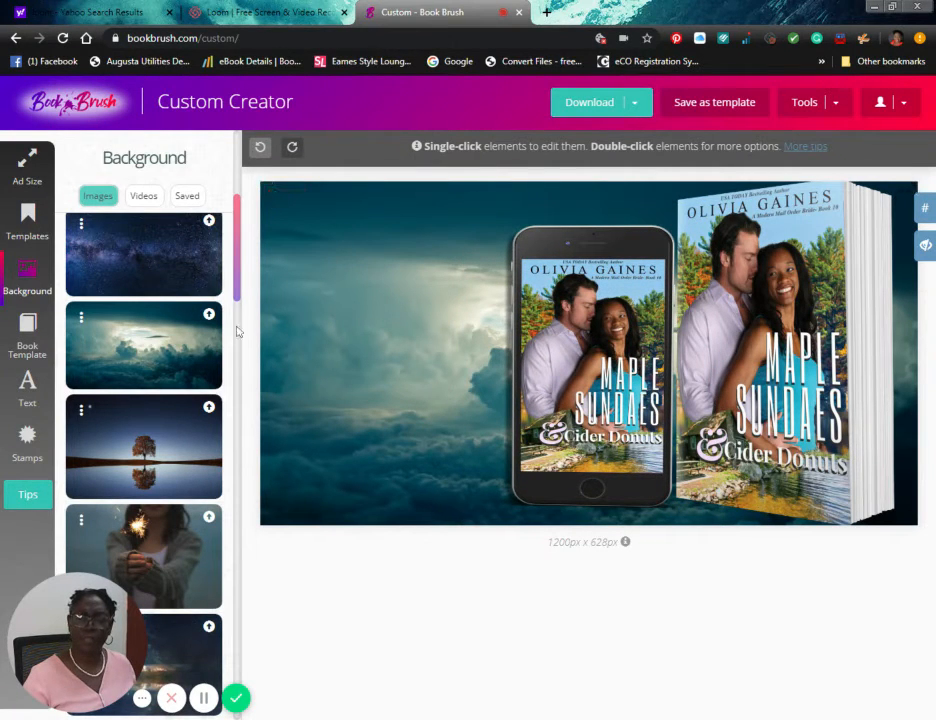
- Apply the misty blue forest photo as the ad's background and nudge the phone mockup slightly lower
{"action": "left_click_drag", "start_coordinate": [242, 295], "coordinate": [234, 528]}
{"action": "left_click", "coordinate": [144, 494]}
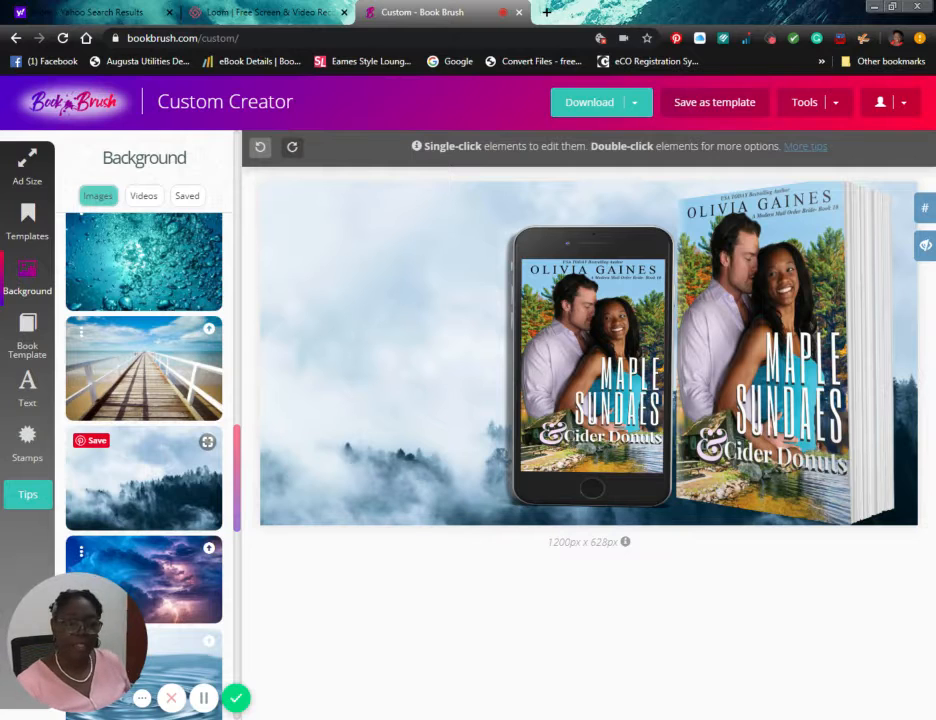
{"action": "left_click_drag", "start_coordinate": [592, 368], "coordinate": [592, 374]}
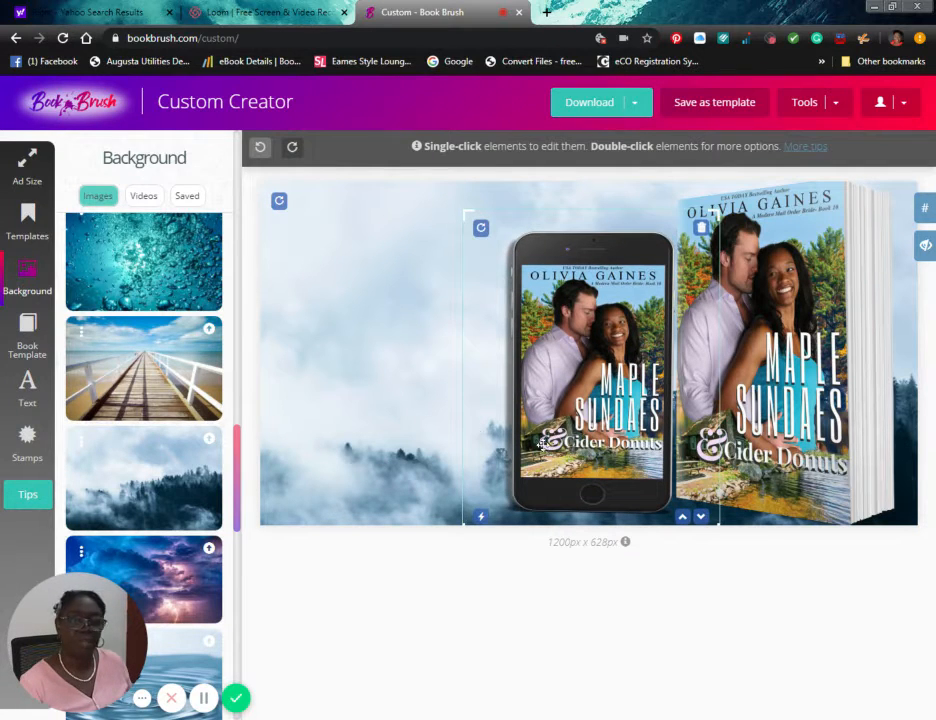
- Add a new text box to the ad reading "Available June 29th!"
{"action": "left_click", "coordinate": [25, 388]}
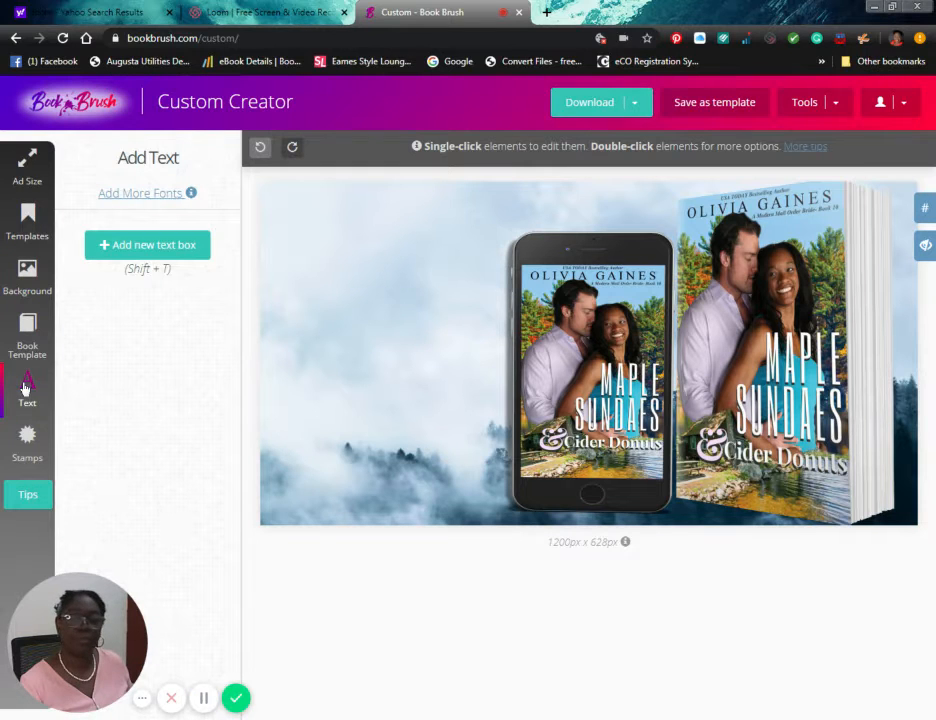
{"action": "left_click", "coordinate": [135, 249]}
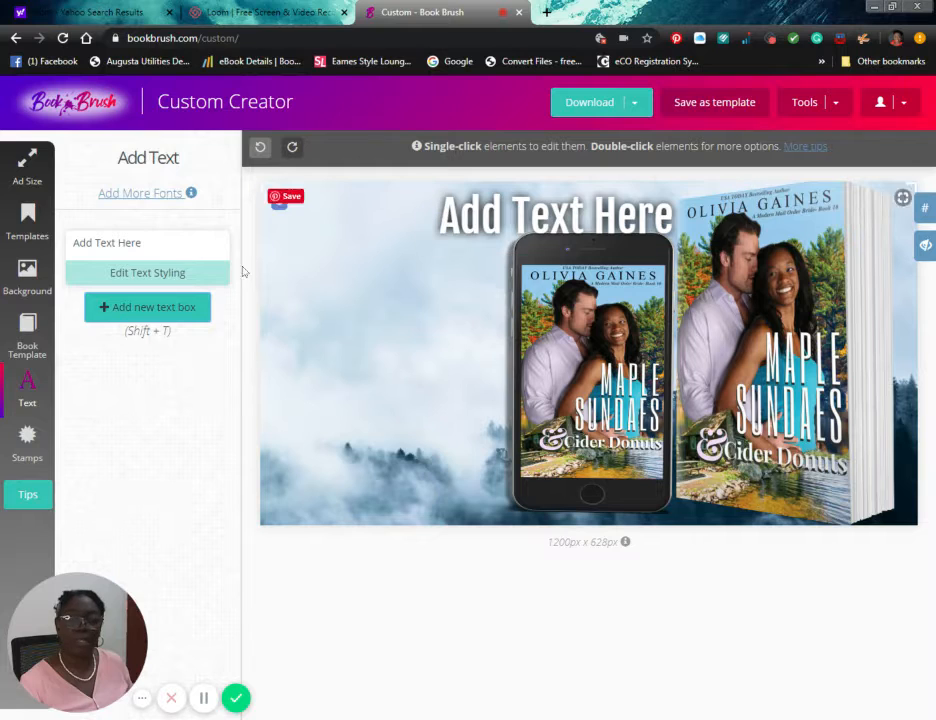
{"action": "left_click_drag", "start_coordinate": [142, 243], "coordinate": [86, 243]}
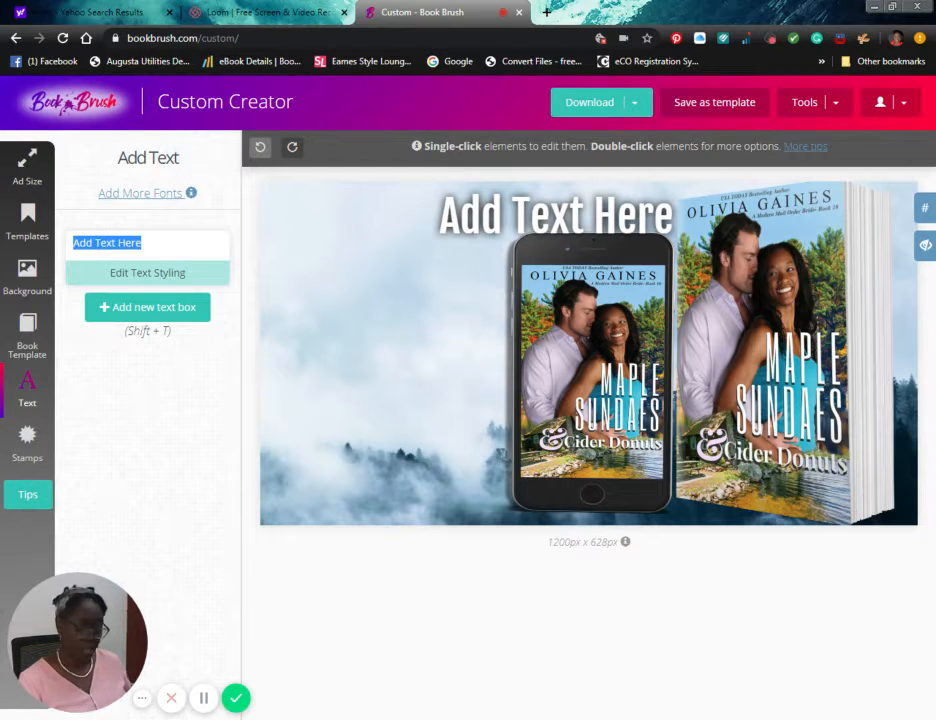
{"action": "type", "text": "Available"}
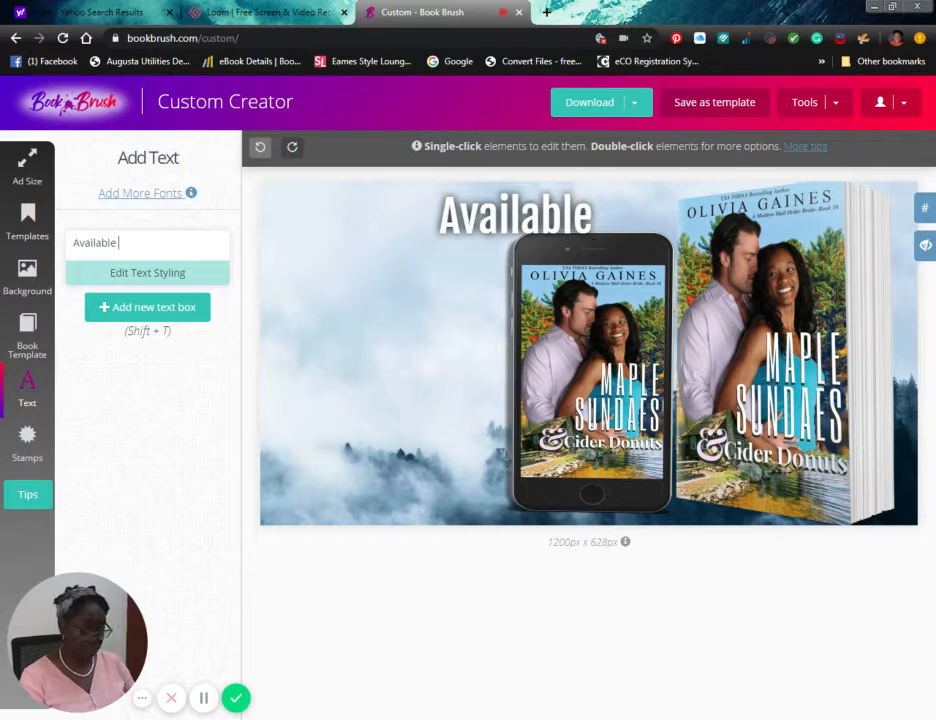
{"action": "type", "text": " June 29th!"}
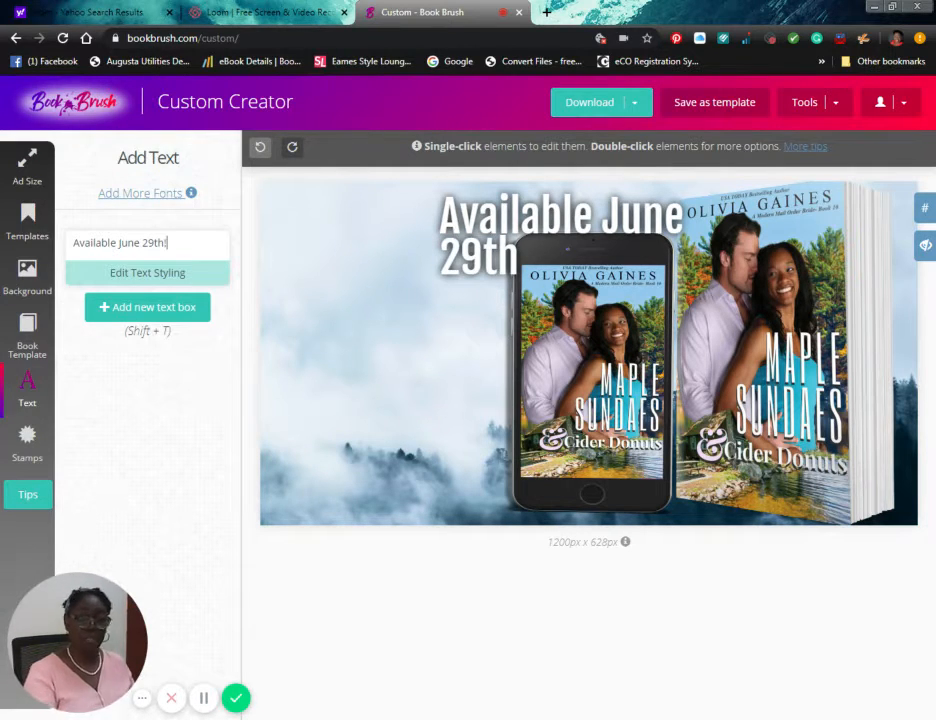
- Resize the "Available June 29th!" text box to fit the empty area beside the phone mockup and move it to the area's lower half
{"action": "left_click", "coordinate": [450, 232]}
{"action": "left_click", "coordinate": [437, 237]}
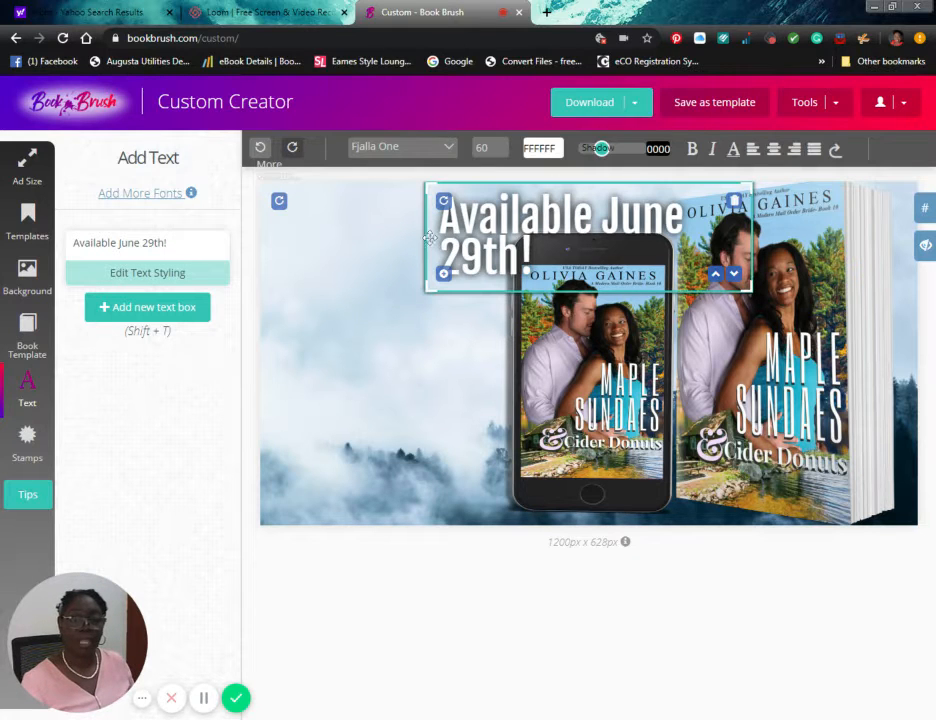
{"action": "left_click_drag", "start_coordinate": [425, 238], "coordinate": [257, 237]}
{"action": "mouse_move", "coordinate": [390, 216]}
{"action": "left_mouse_down"}
{"action": "mouse_move", "coordinate": [397, 207]}
{"action": "mouse_move", "coordinate": [401, 215]}
{"action": "left_mouse_up"}
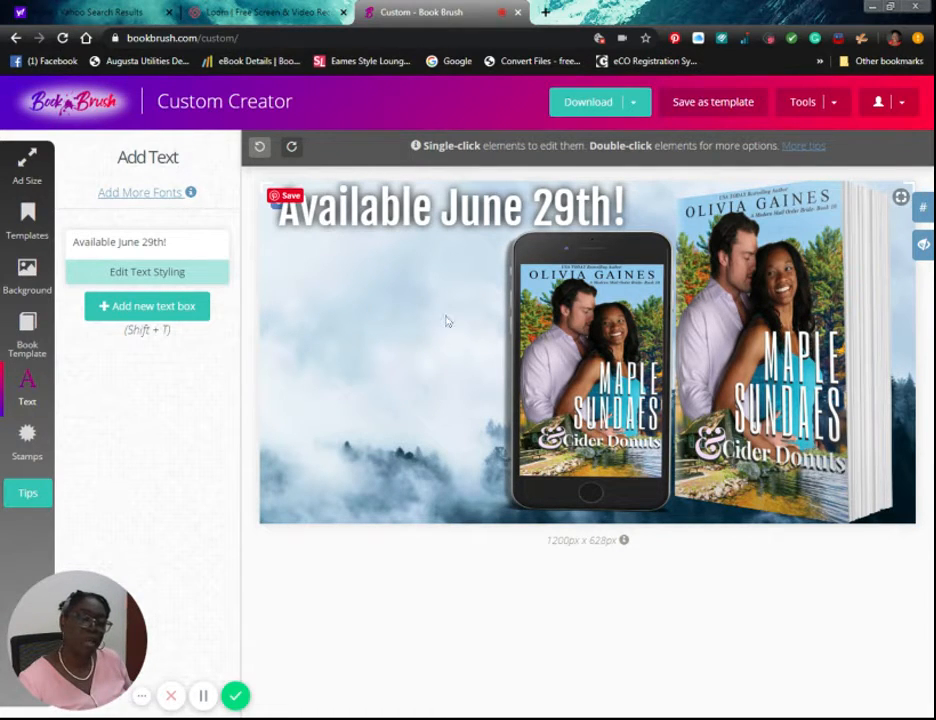
{"action": "left_click", "coordinate": [487, 212]}
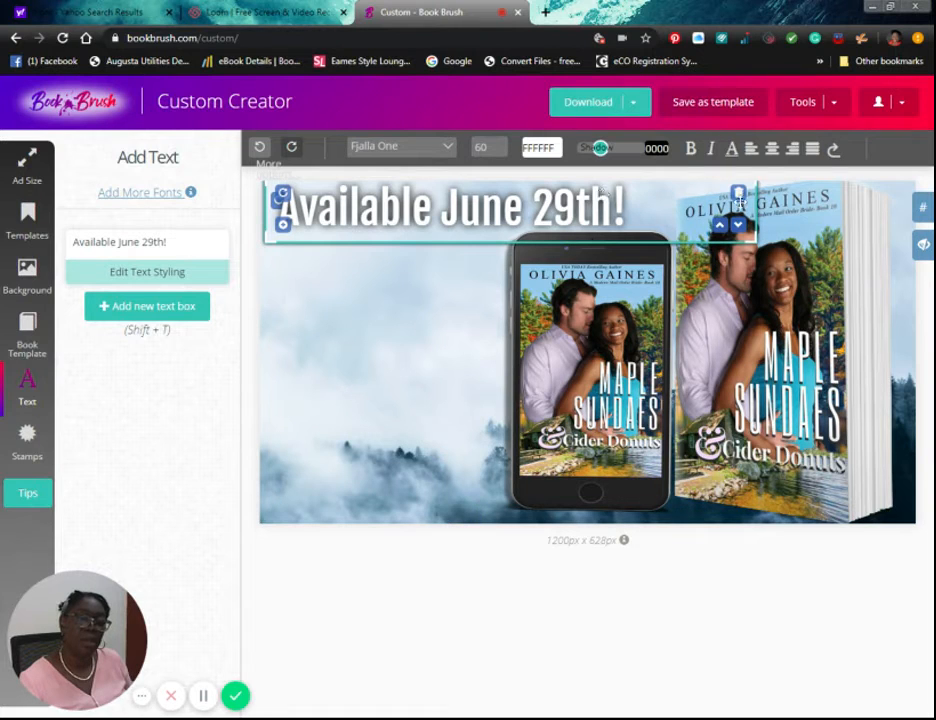
{"action": "left_click_drag", "start_coordinate": [757, 240], "coordinate": [461, 247]}
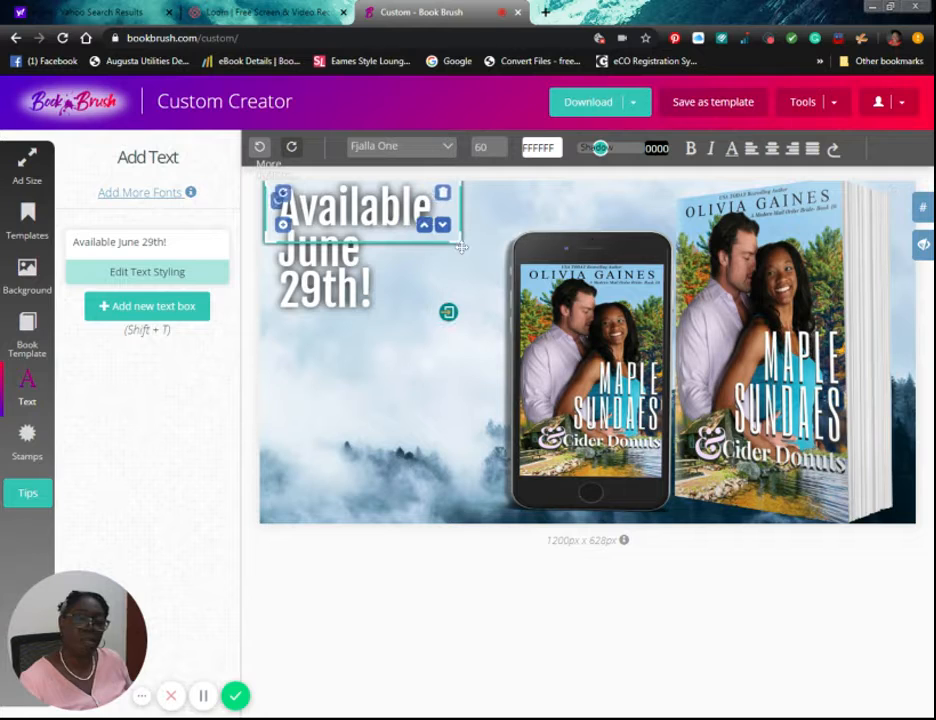
{"action": "left_click_drag", "start_coordinate": [388, 216], "coordinate": [393, 388]}
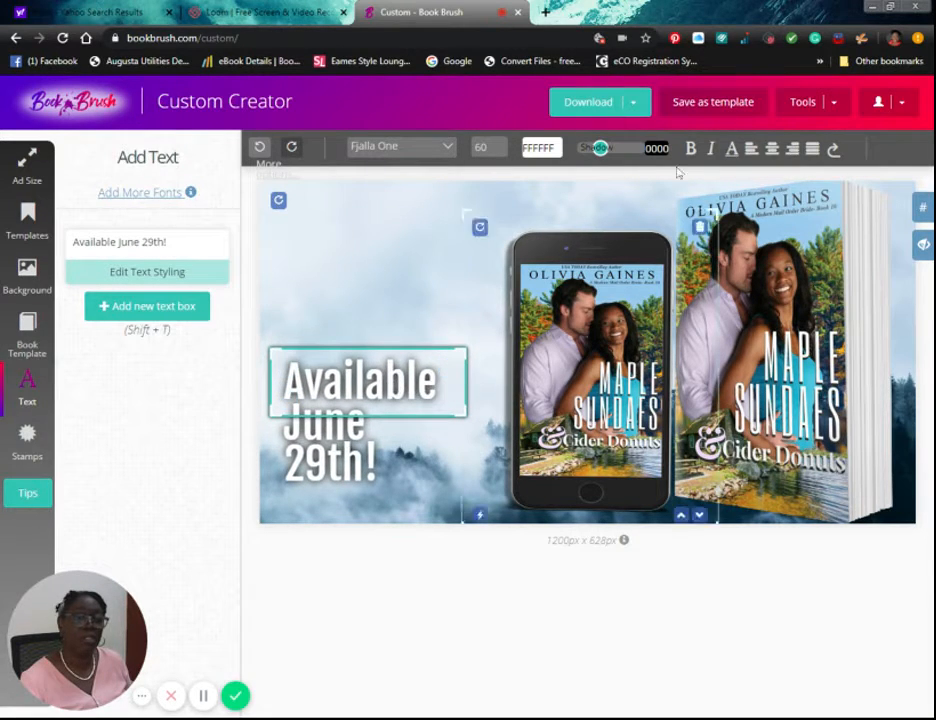
- Format the "Available June 29th!" text with centred alignment, near-black colour 0F0F0F and a weaker shadow
{"action": "left_click", "coordinate": [772, 149]}
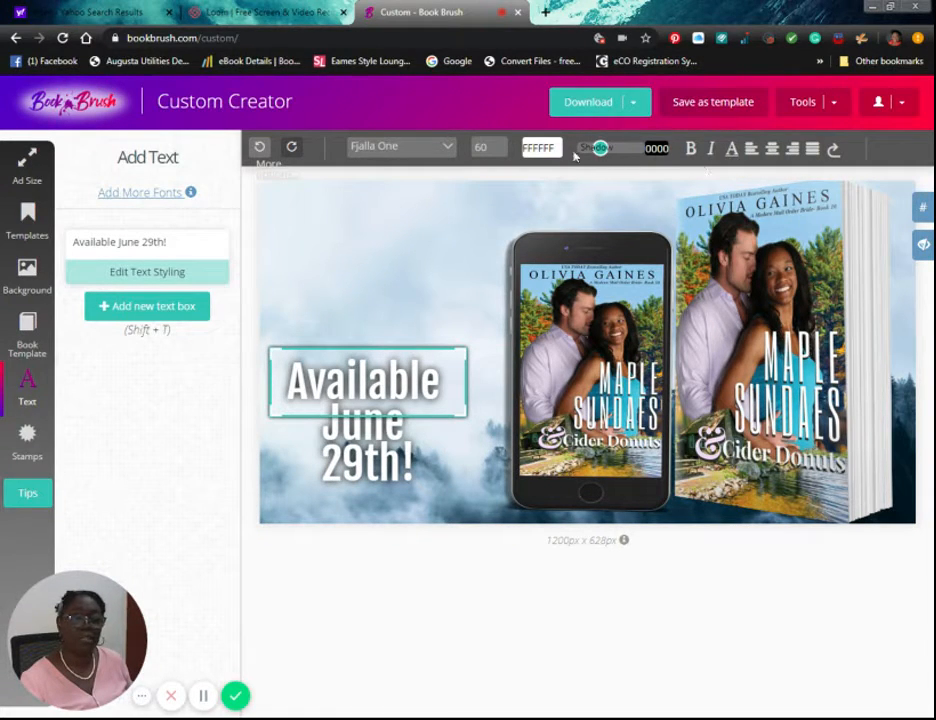
{"action": "left_click", "coordinate": [541, 148]}
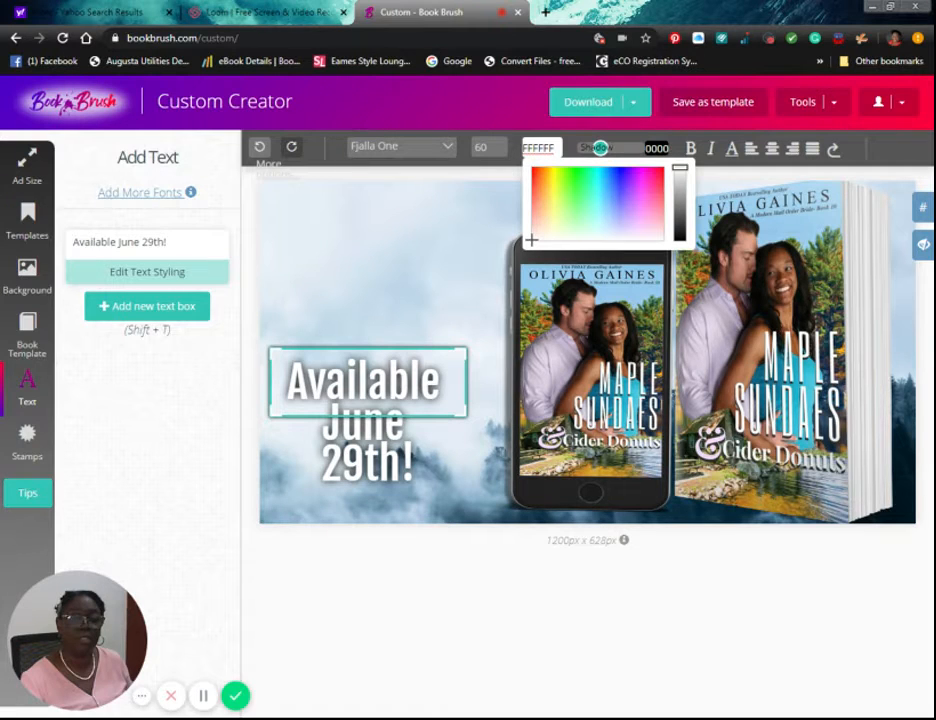
{"action": "left_click", "coordinate": [681, 242]}
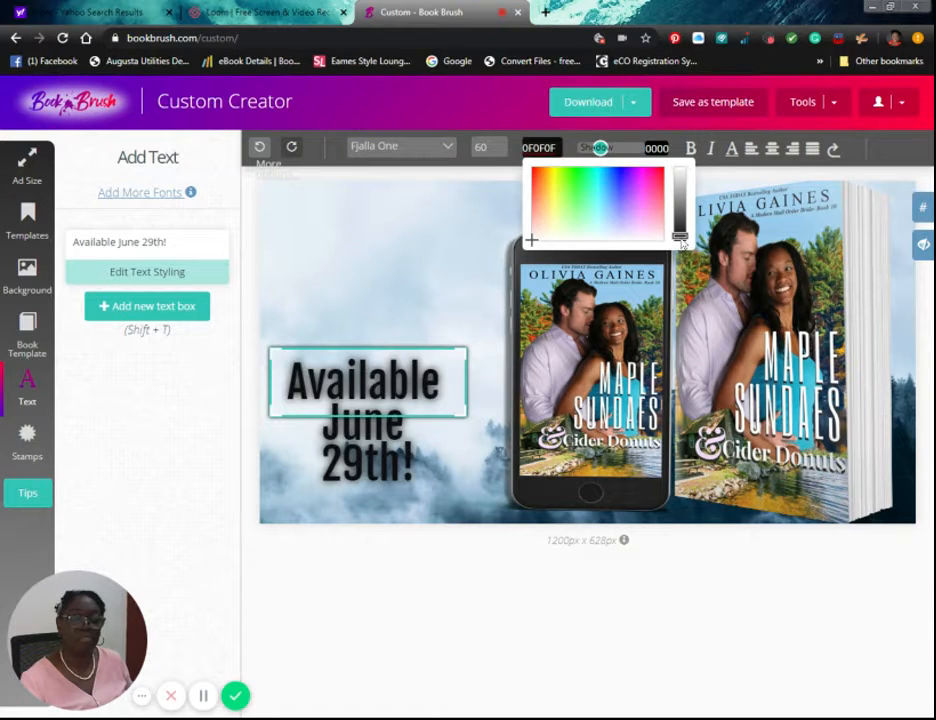
{"action": "left_click", "coordinate": [603, 152]}
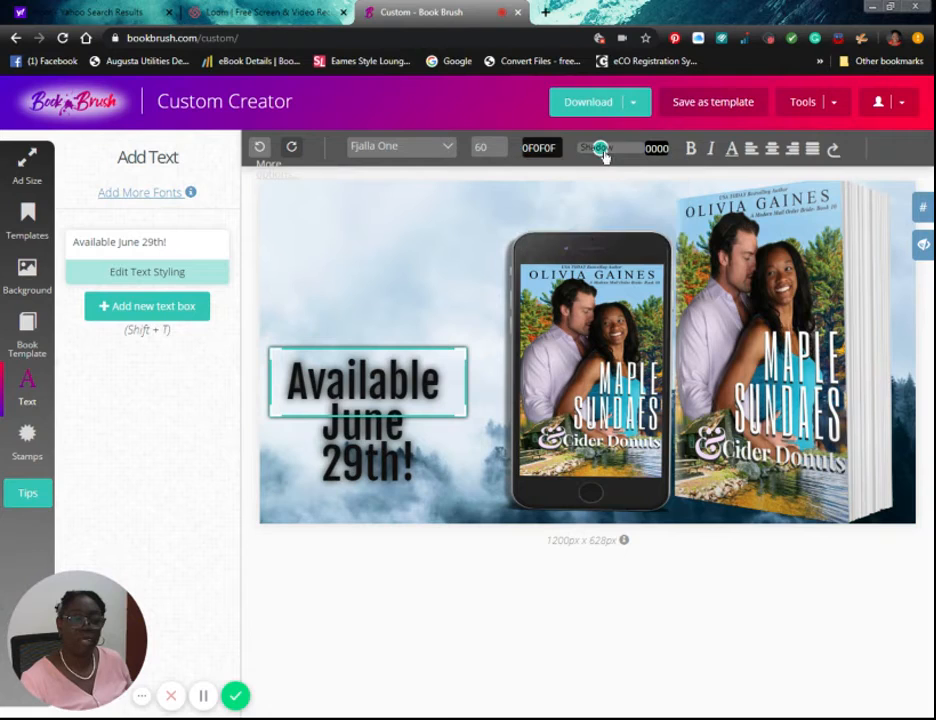
{"action": "left_click_drag", "start_coordinate": [603, 152], "coordinate": [590, 157]}
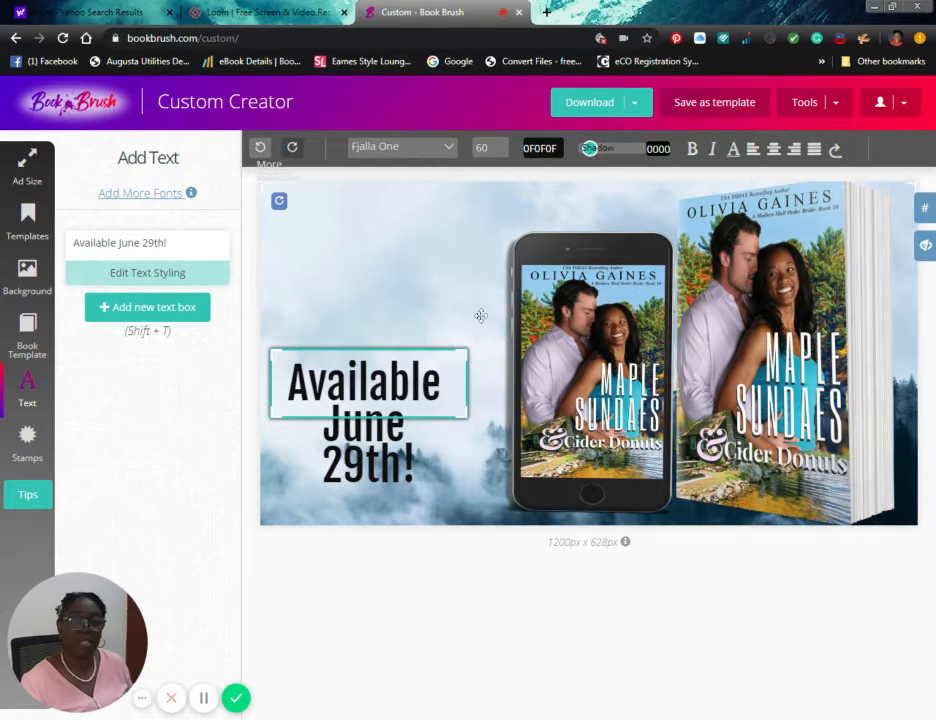
- Widen the "Available June 29th!" text box so the date fits on one line, and nudge it slightly upward
{"action": "left_click_drag", "start_coordinate": [470, 384], "coordinate": [491, 384]}
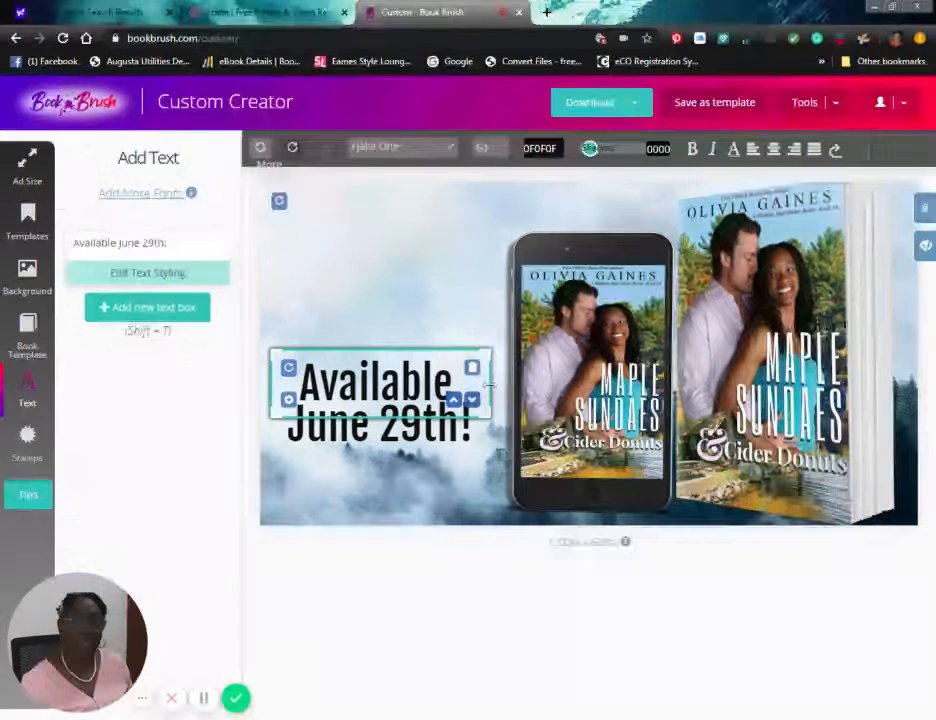
{"action": "mouse_move", "coordinate": [380, 389]}
{"action": "left_mouse_down"}
{"action": "mouse_move", "coordinate": [385, 450]}
{"action": "mouse_move", "coordinate": [378, 381]}
{"action": "left_mouse_up"}
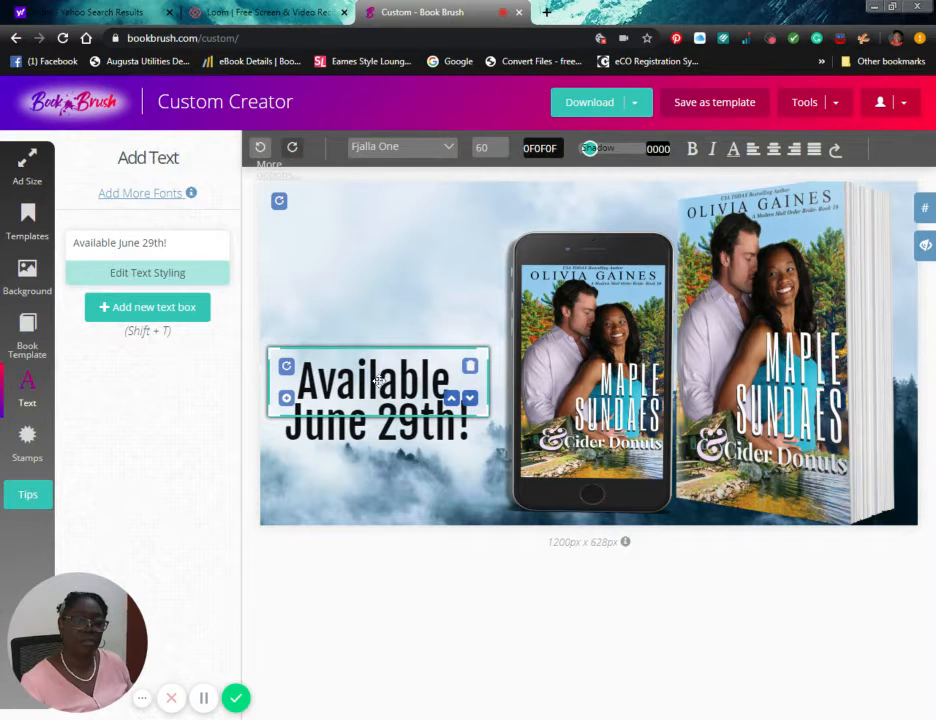
{"action": "left_click", "coordinate": [391, 300]}
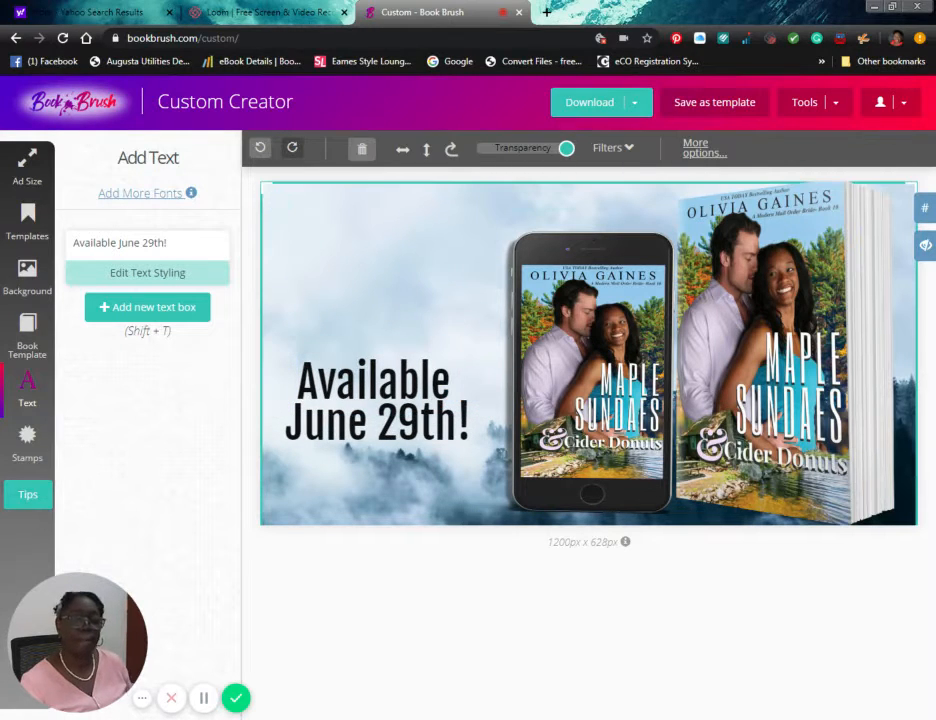
{"action": "left_click", "coordinate": [295, 292]}
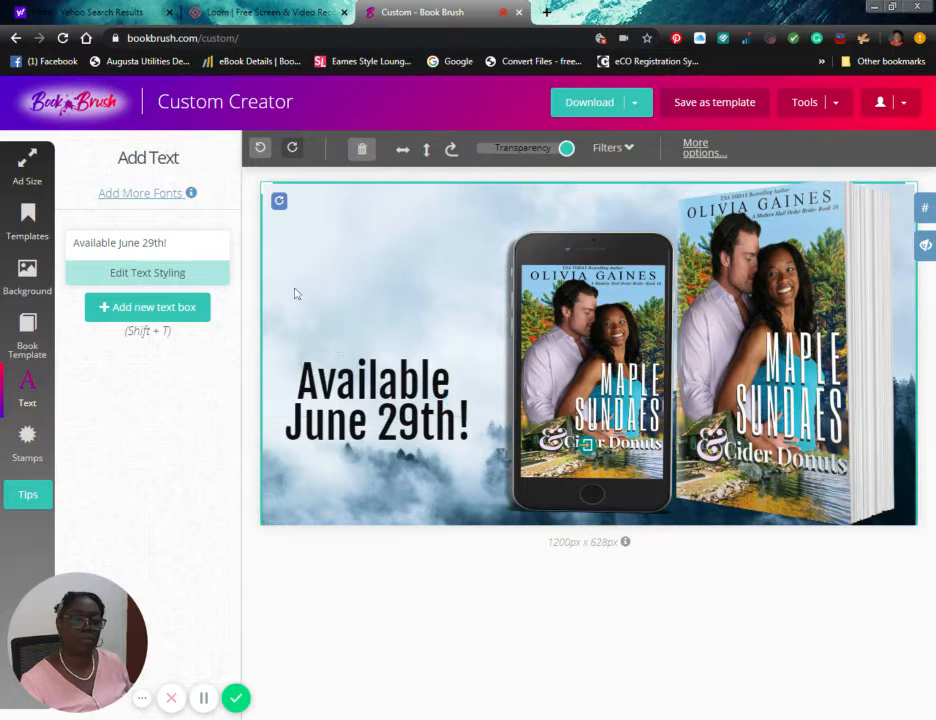
- Add a second text box reading "Love is so sweet." above the release-date text in the ad's upper-left area
{"action": "left_click", "coordinate": [150, 312]}
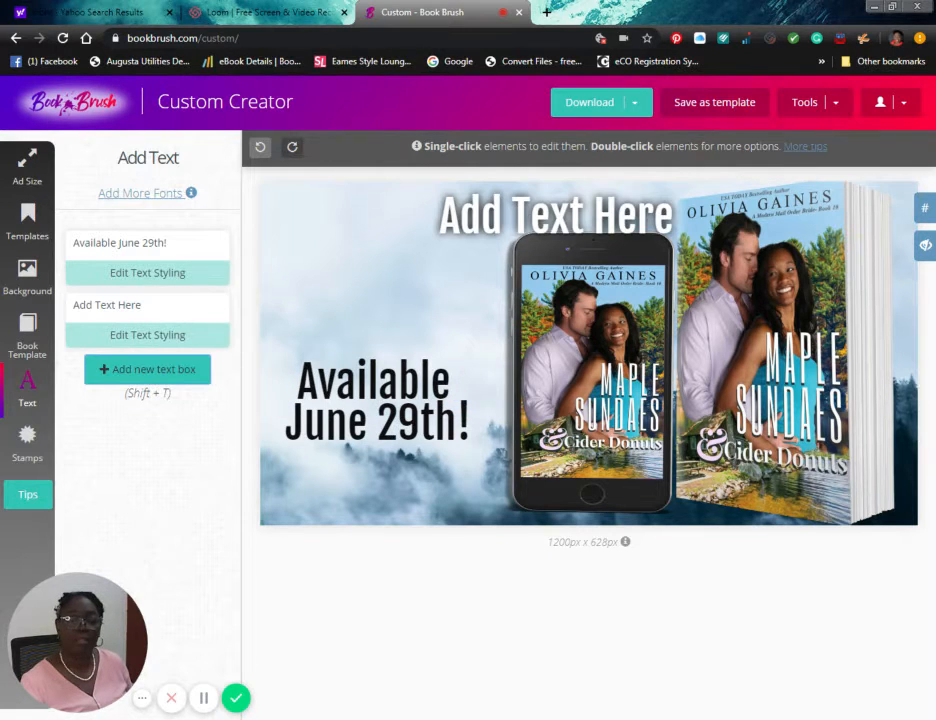
{"action": "left_click_drag", "start_coordinate": [465, 225], "coordinate": [318, 231]}
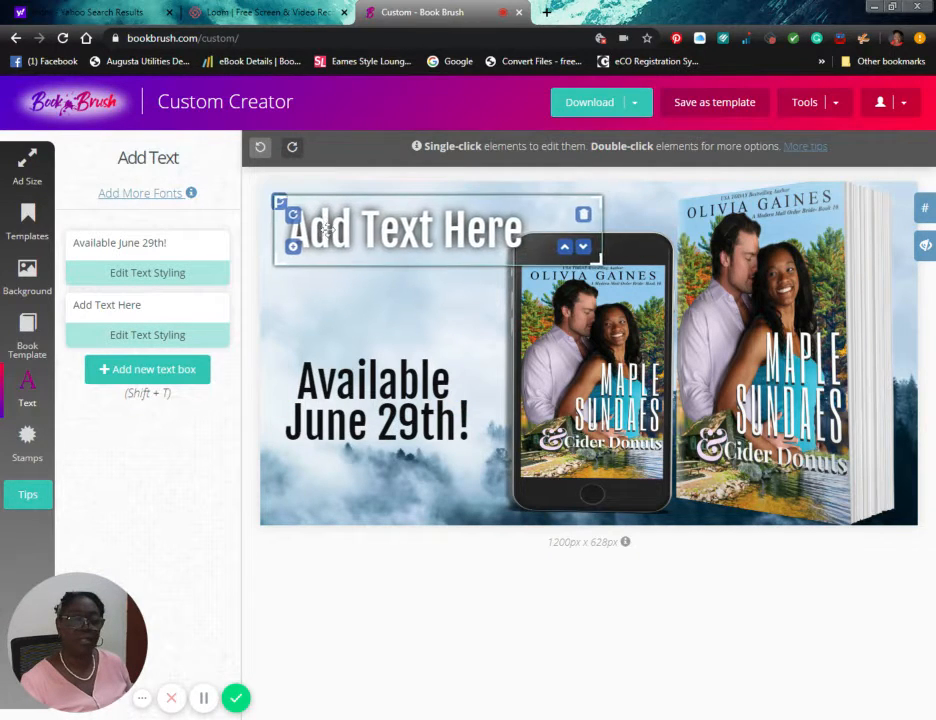
{"action": "left_click", "coordinate": [519, 231]}
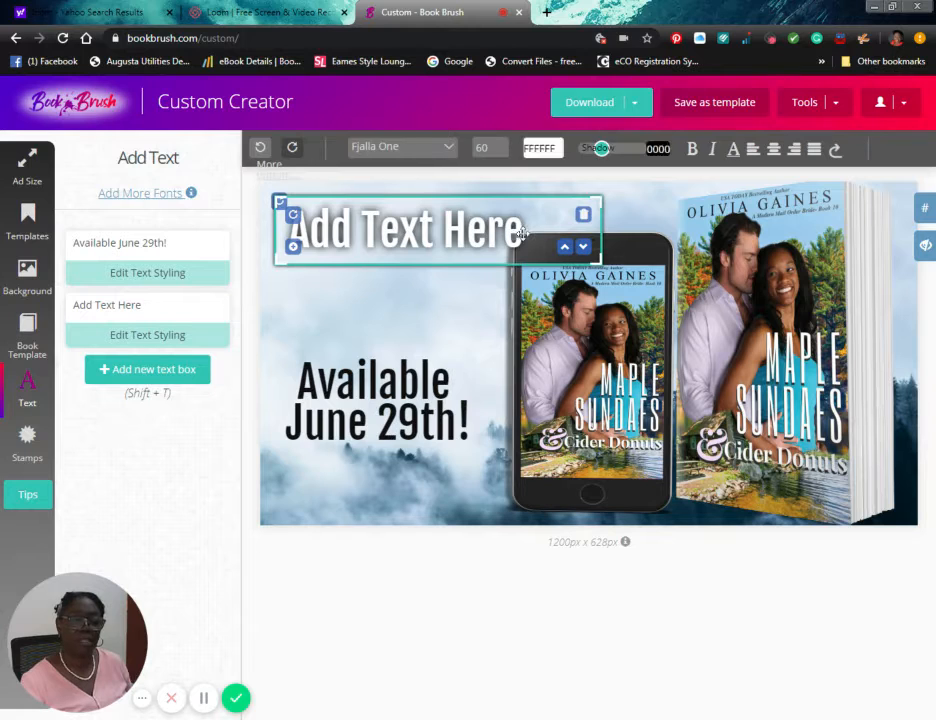
{"action": "left_click", "coordinate": [519, 231]}
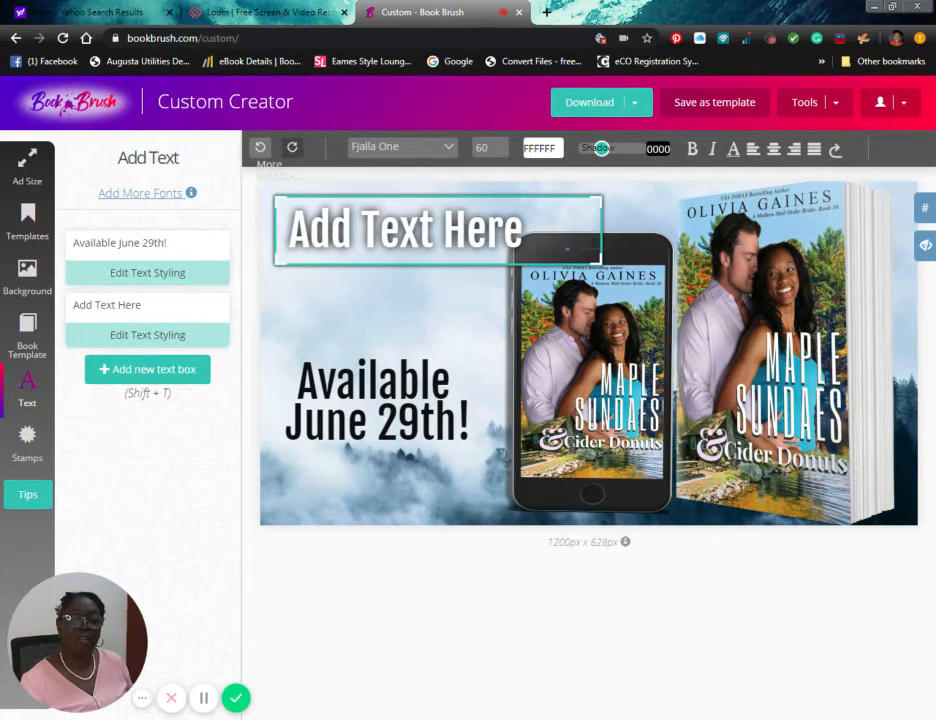
{"action": "triple_click", "coordinate": [70, 308]}
{"action": "type", "text": "Loe"}
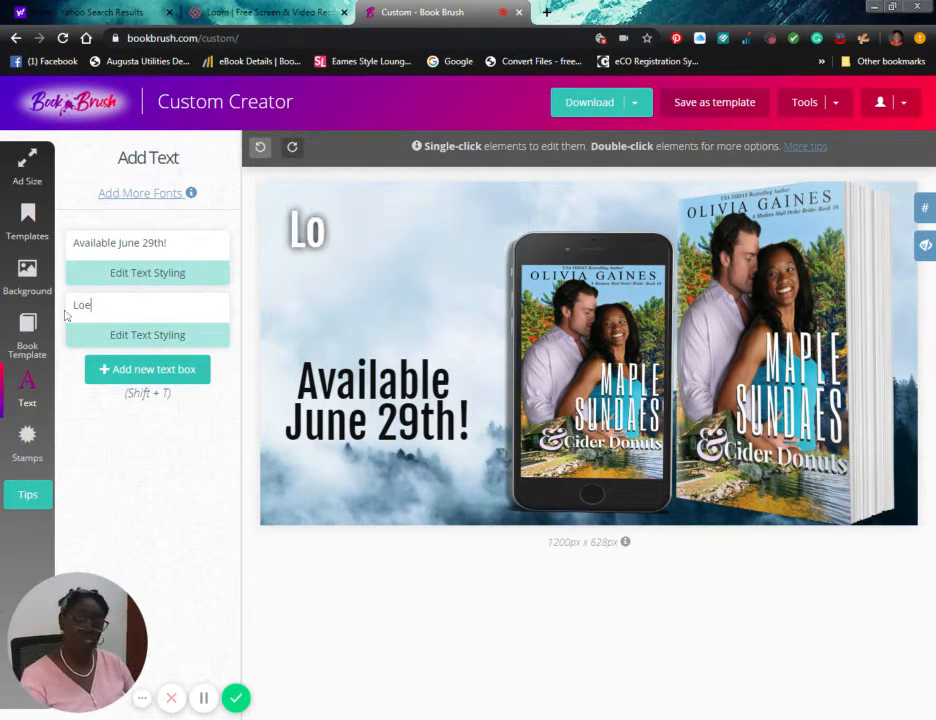
{"action": "key", "text": "BackSpace"}
{"action": "type", "text": "ve is "}
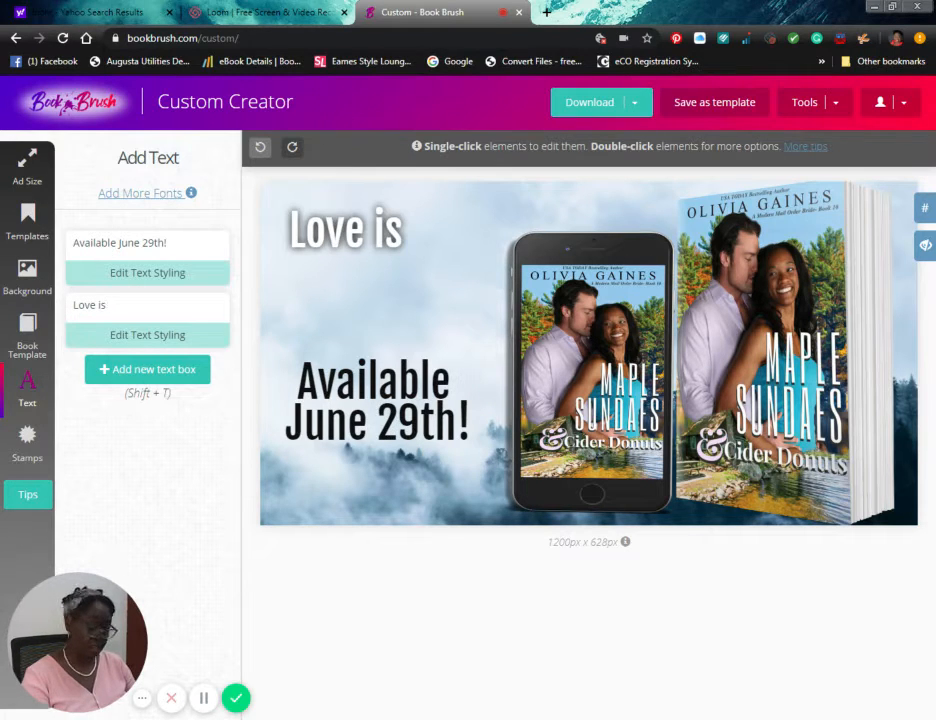
{"action": "type", "text": "so sweet"}
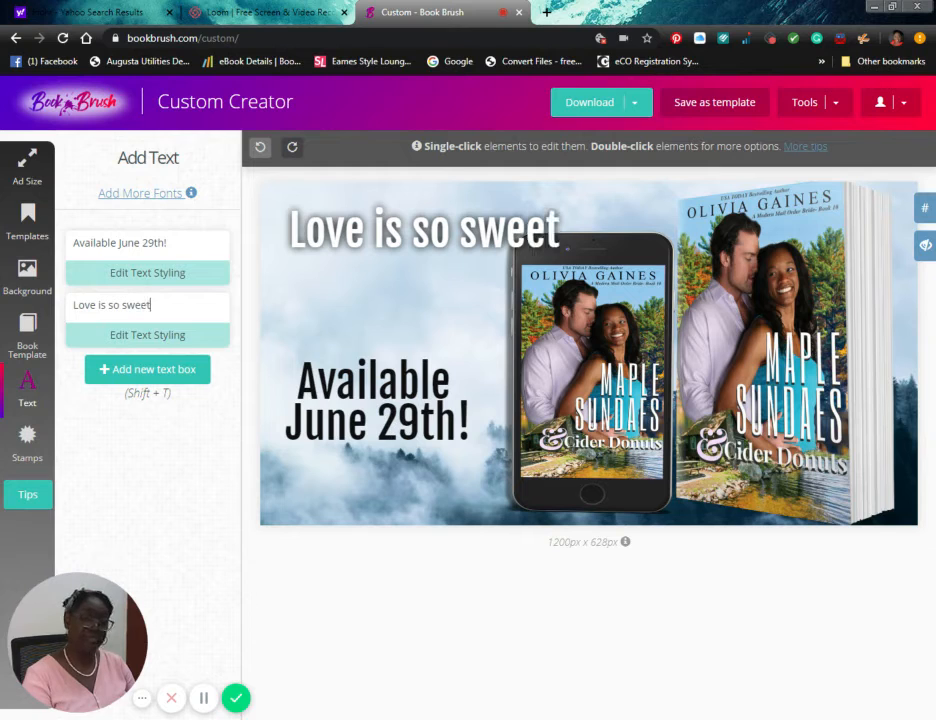
{"action": "type", "text": "."}
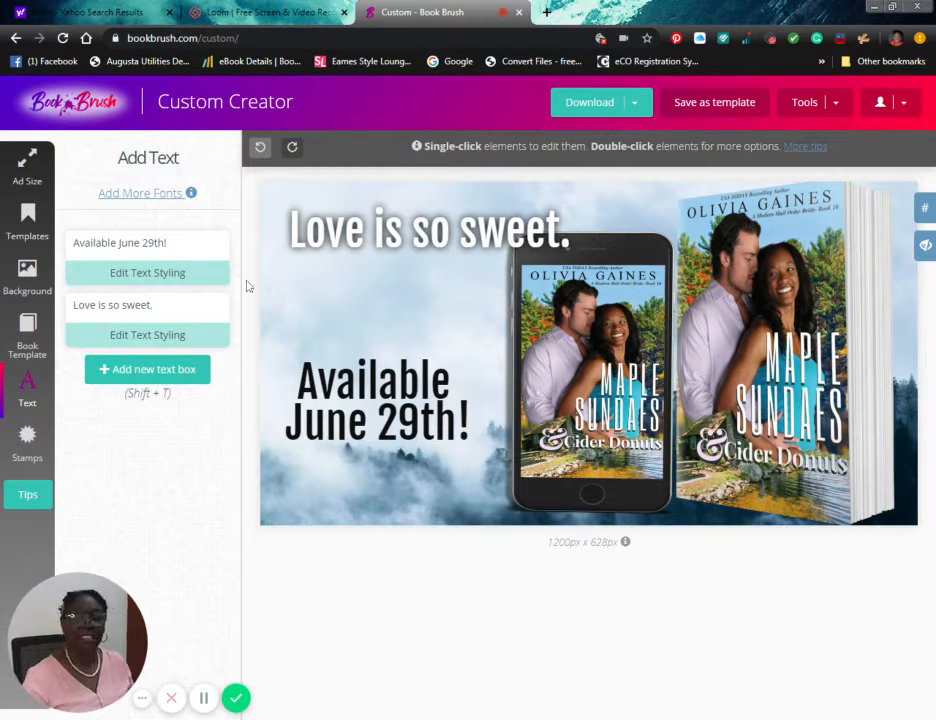
- Wrap "Love is so sweet." onto two centred lines beside the phone mockup and bring it closer to the release-date text
{"action": "left_click", "coordinate": [455, 252]}
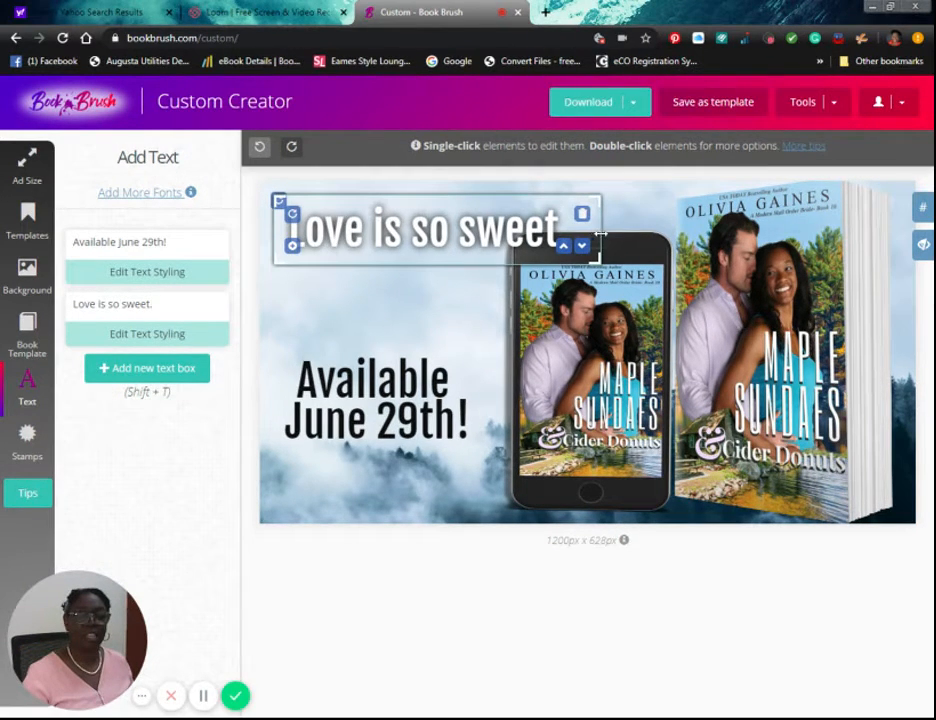
{"action": "left_click_drag", "start_coordinate": [600, 234], "coordinate": [464, 255]}
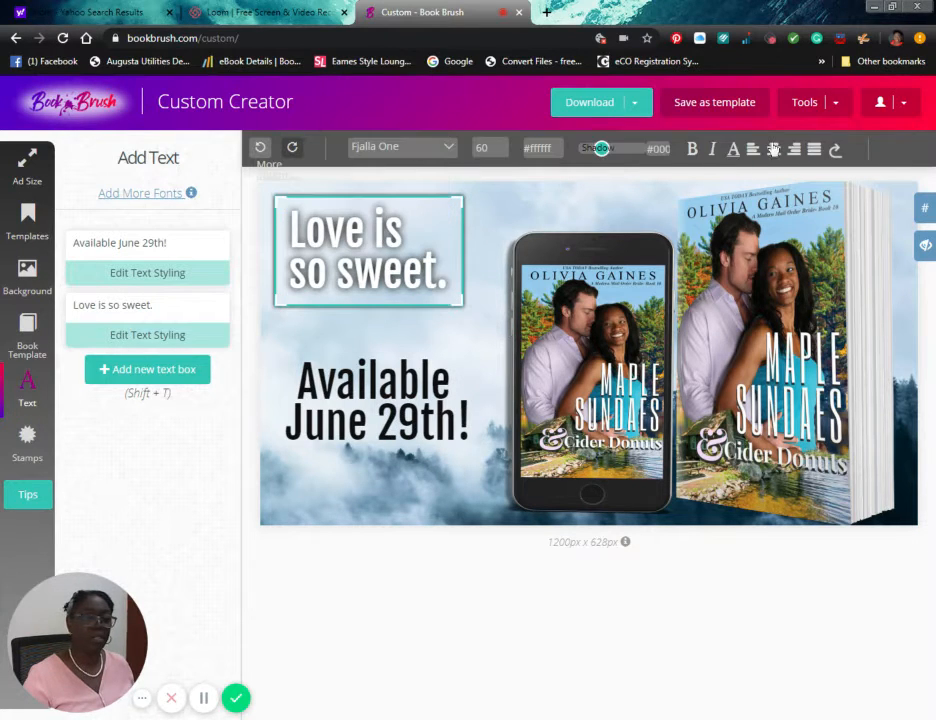
{"action": "left_click", "coordinate": [773, 150]}
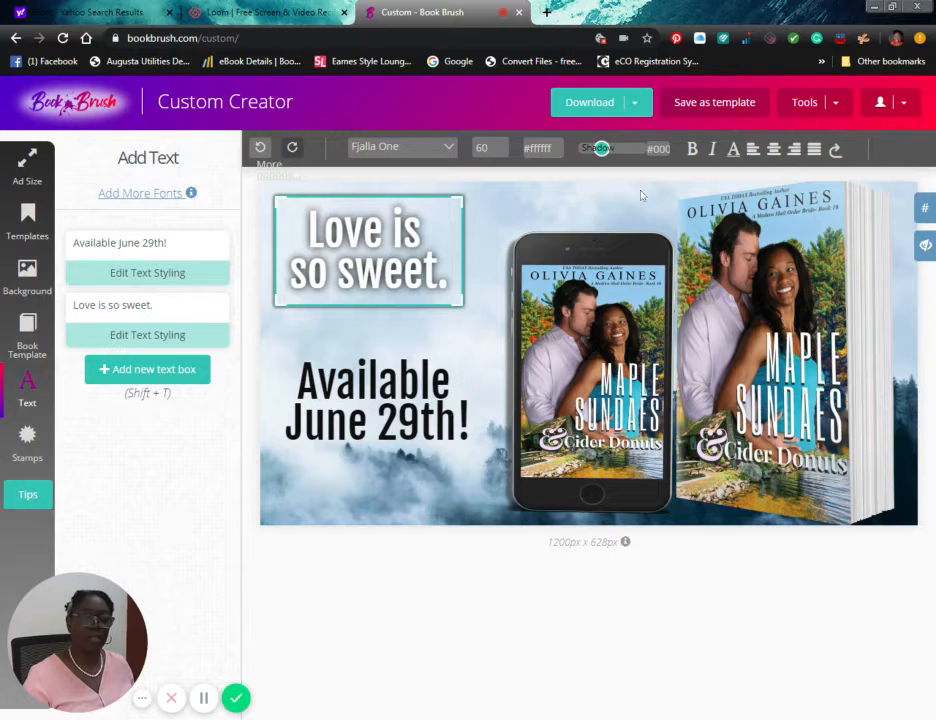
{"action": "left_click_drag", "start_coordinate": [395, 265], "coordinate": [405, 284]}
{"action": "left_click_drag", "start_coordinate": [372, 400], "coordinate": [372, 388]}
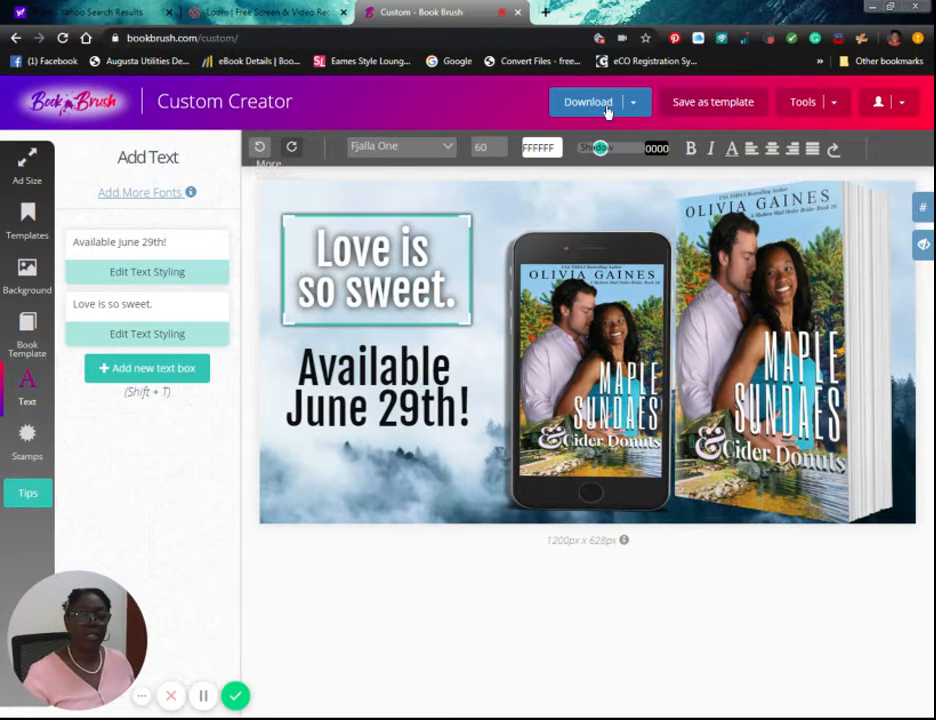
- Download the finished ad as a PNG to the computer, accepting the image licensing responsibility, and close the download dialog
{"action": "left_click", "coordinate": [606, 111]}
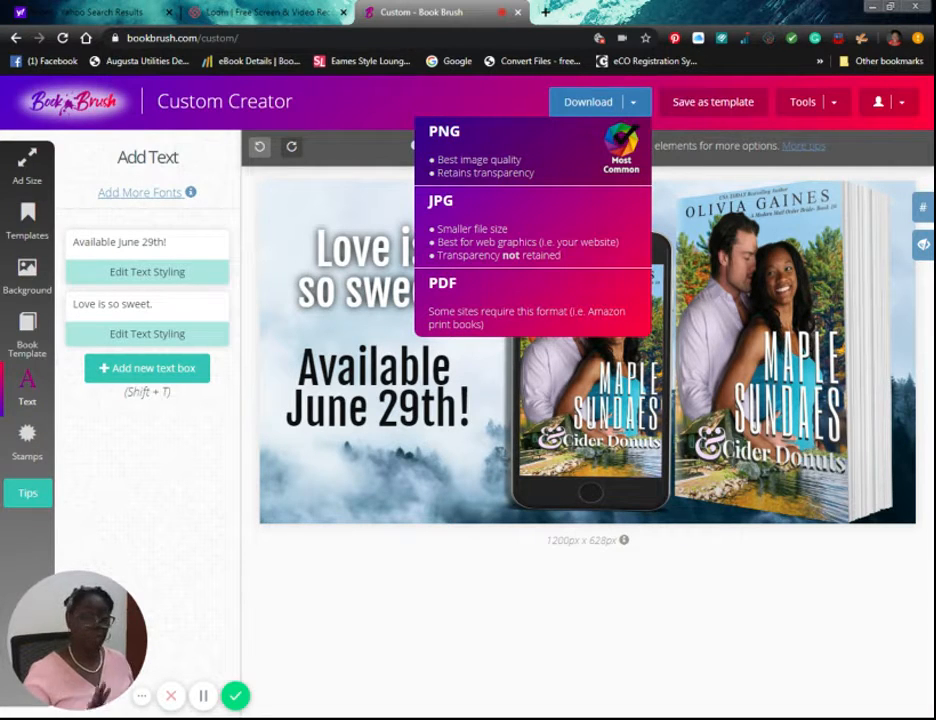
{"action": "left_click", "coordinate": [495, 151]}
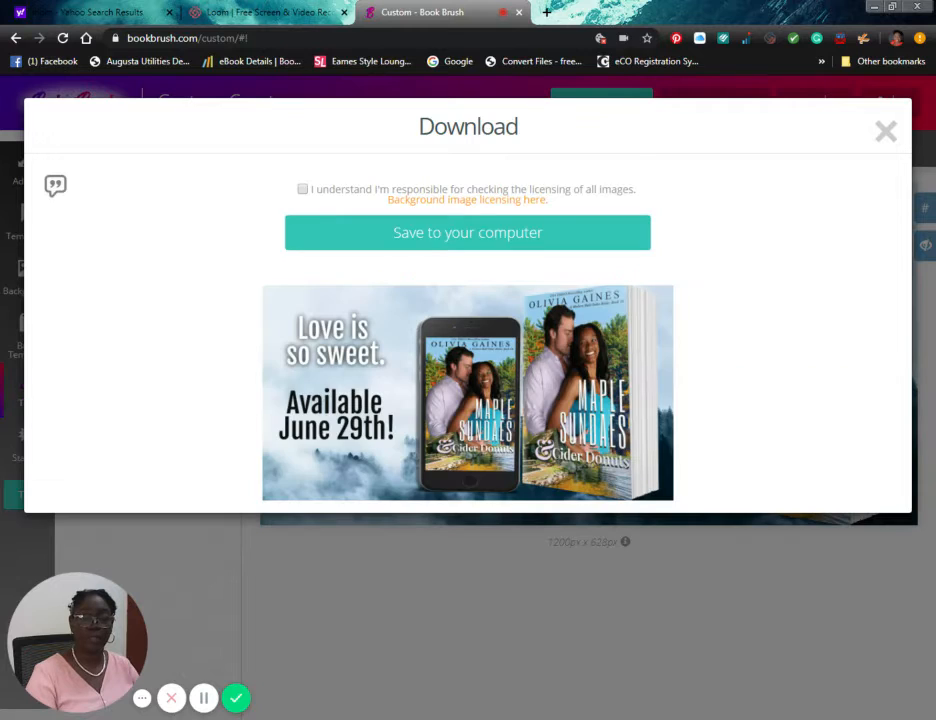
{"action": "left_click", "coordinate": [303, 190]}
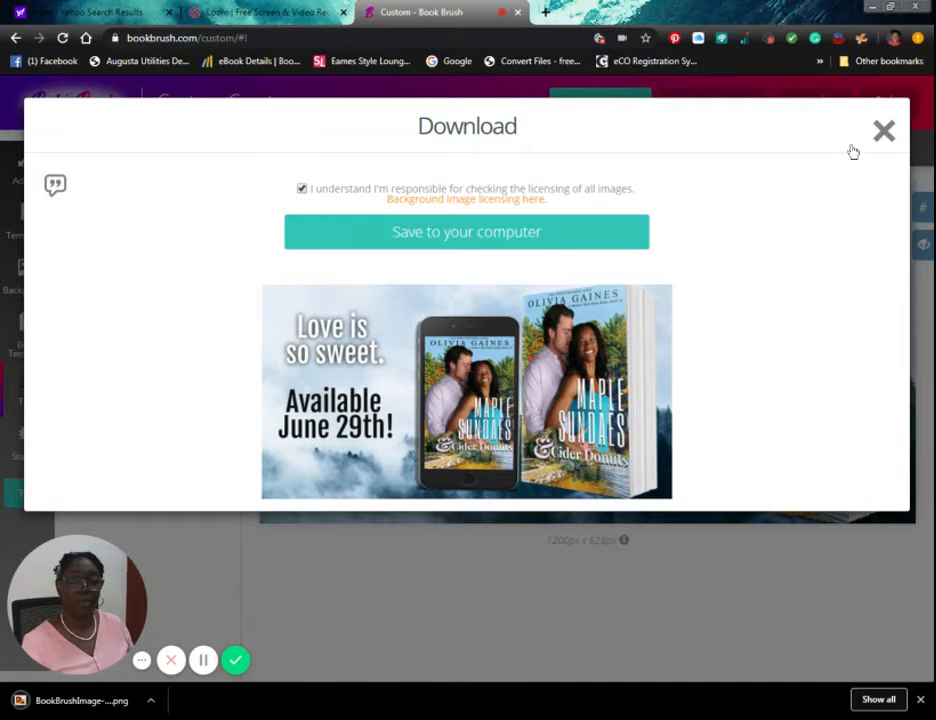
{"action": "key", "text": "Escape"}
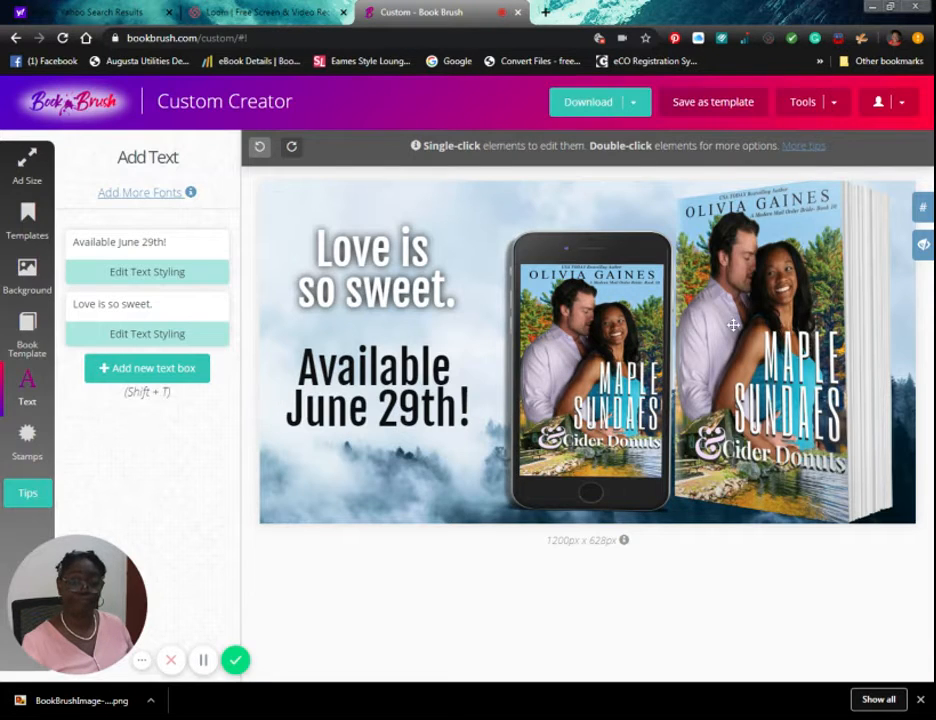
- Leave the Custom Creator for the Book Brush home page and open the Instant Mockups tool
{"action": "left_click", "coordinate": [290, 221]}
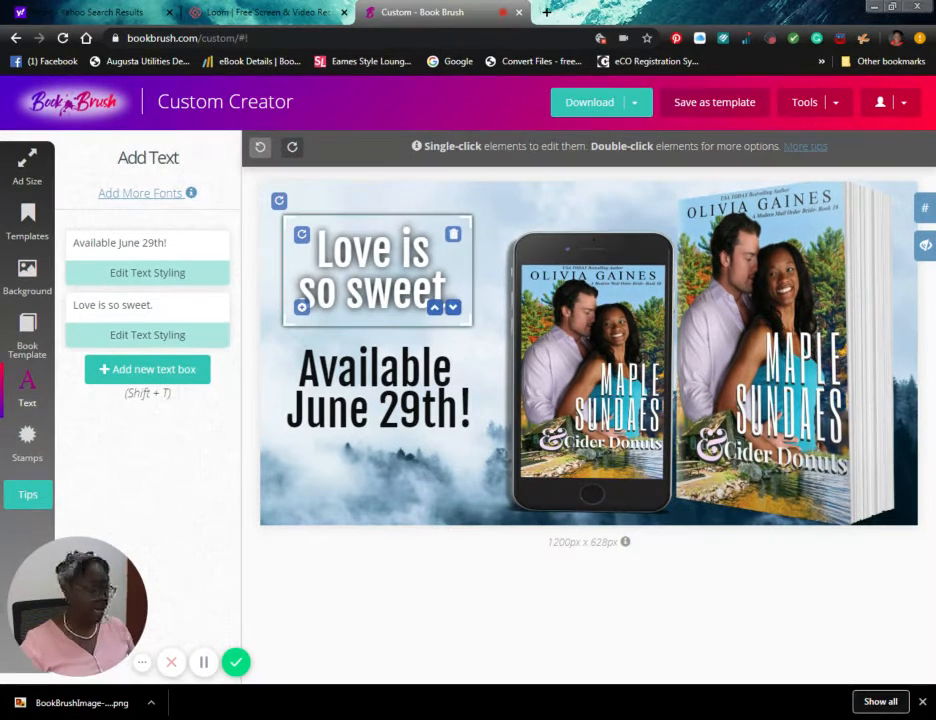
{"action": "left_click", "coordinate": [70, 113]}
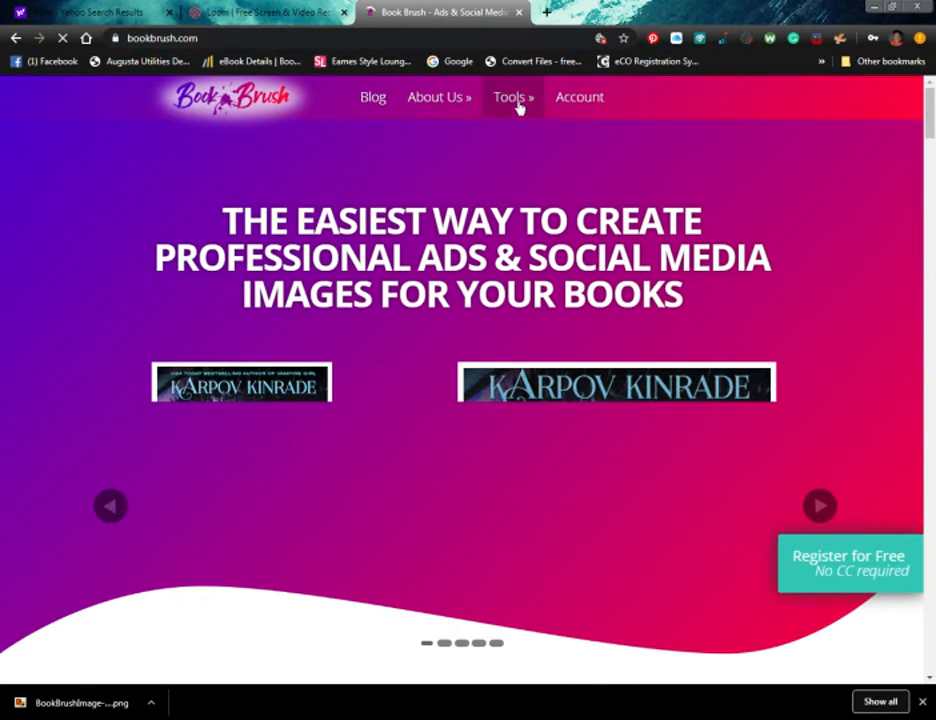
{"action": "mouse_move", "coordinate": [517, 107]}
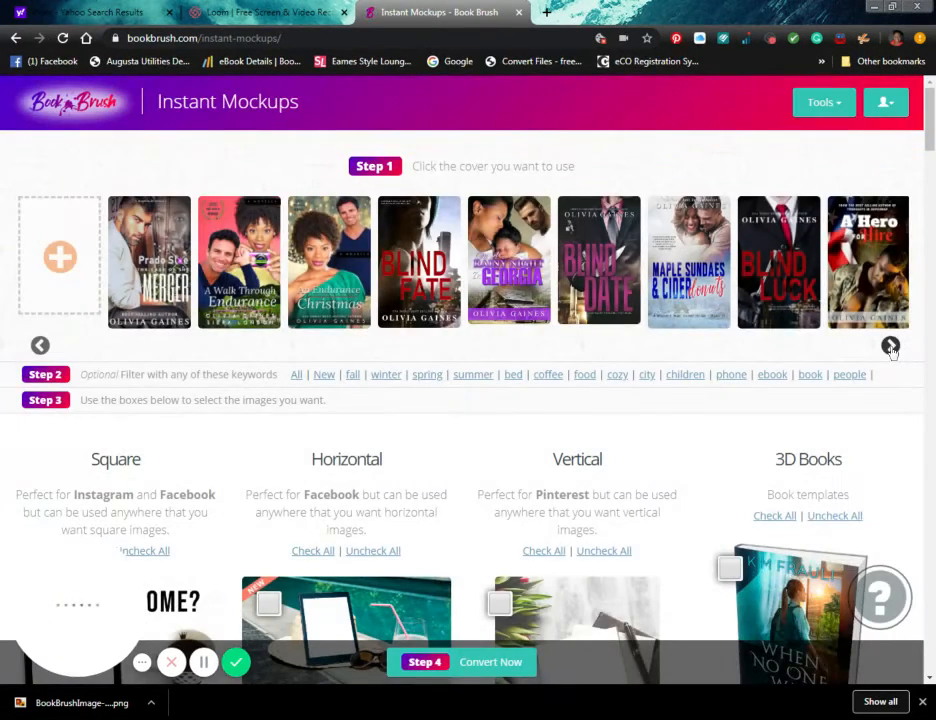
- Find the Maple Sundaes & Cider Donuts cover with the couple outdoors among the uploaded covers and select it for the mockups
{"action": "left_click", "coordinate": [890, 346]}
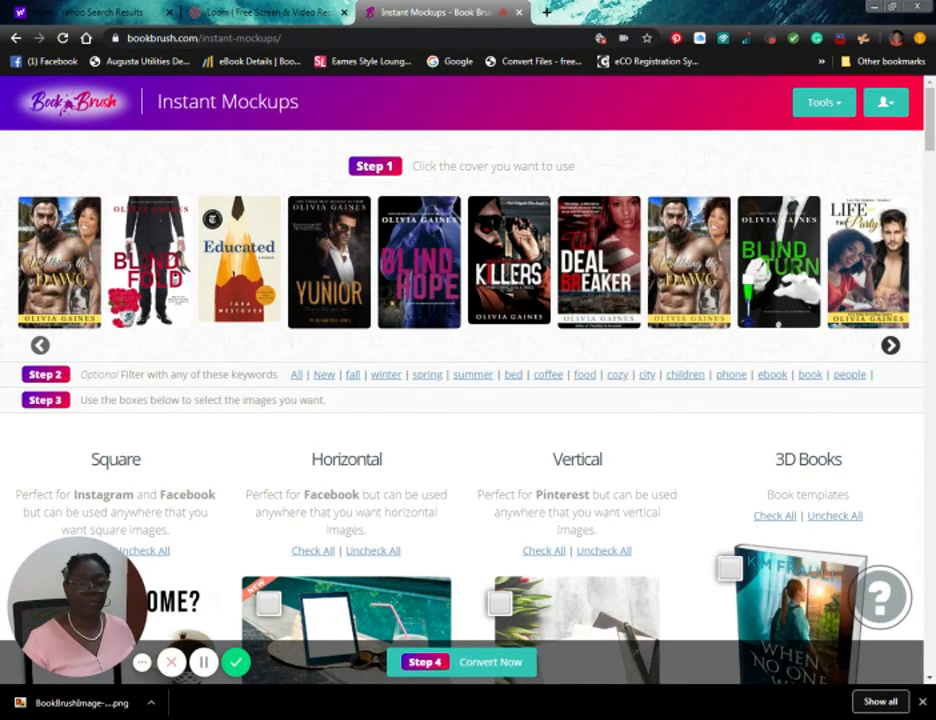
{"action": "left_click", "coordinate": [891, 348]}
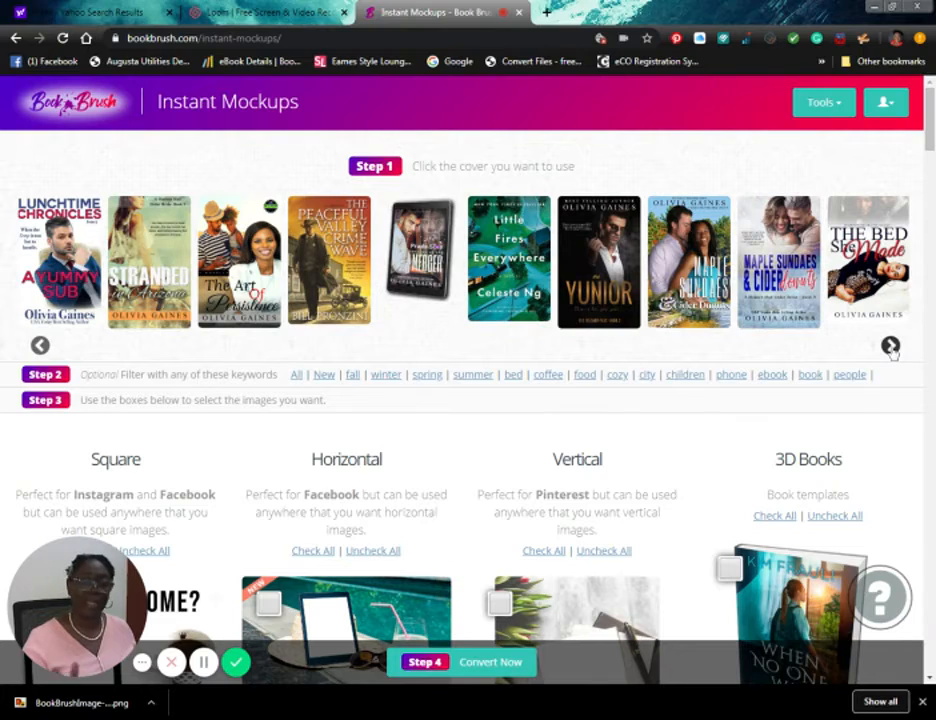
{"action": "left_click", "coordinate": [888, 344]}
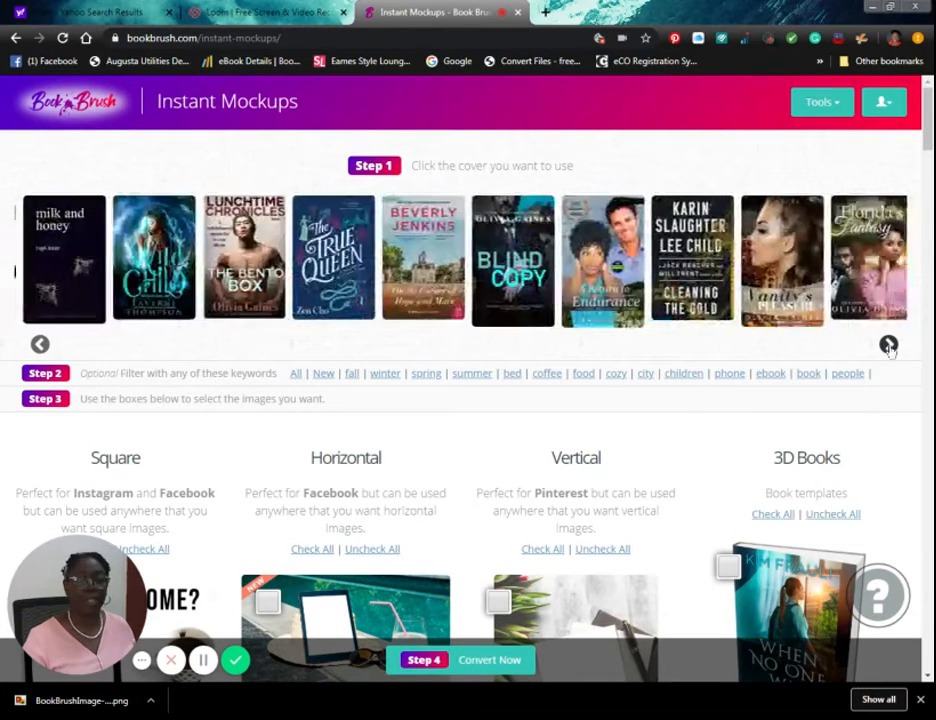
{"action": "left_click", "coordinate": [42, 345]}
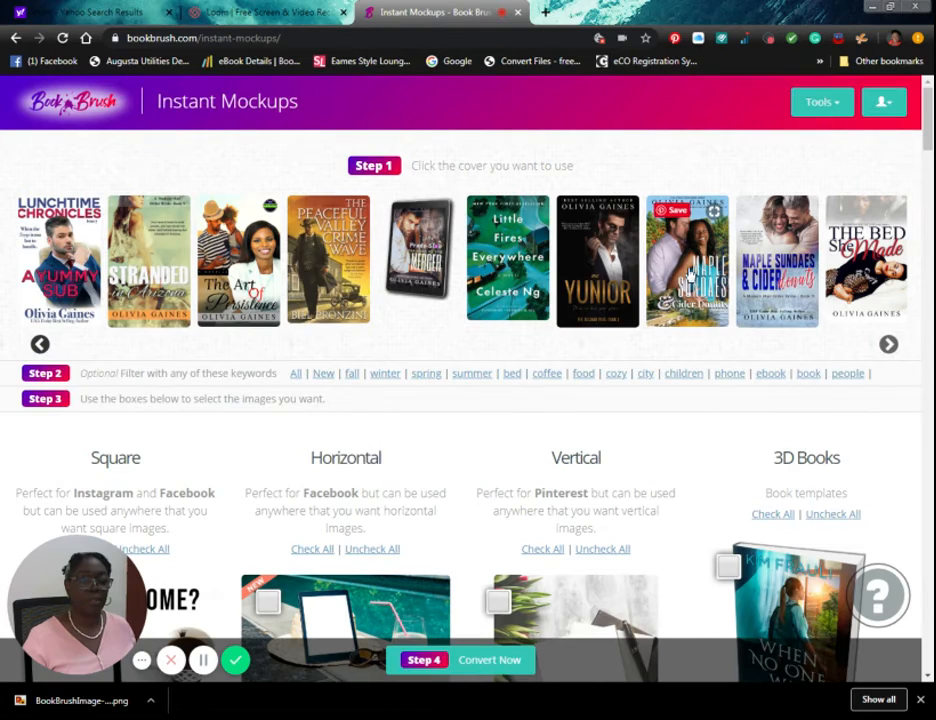
{"action": "left_click", "coordinate": [689, 275]}
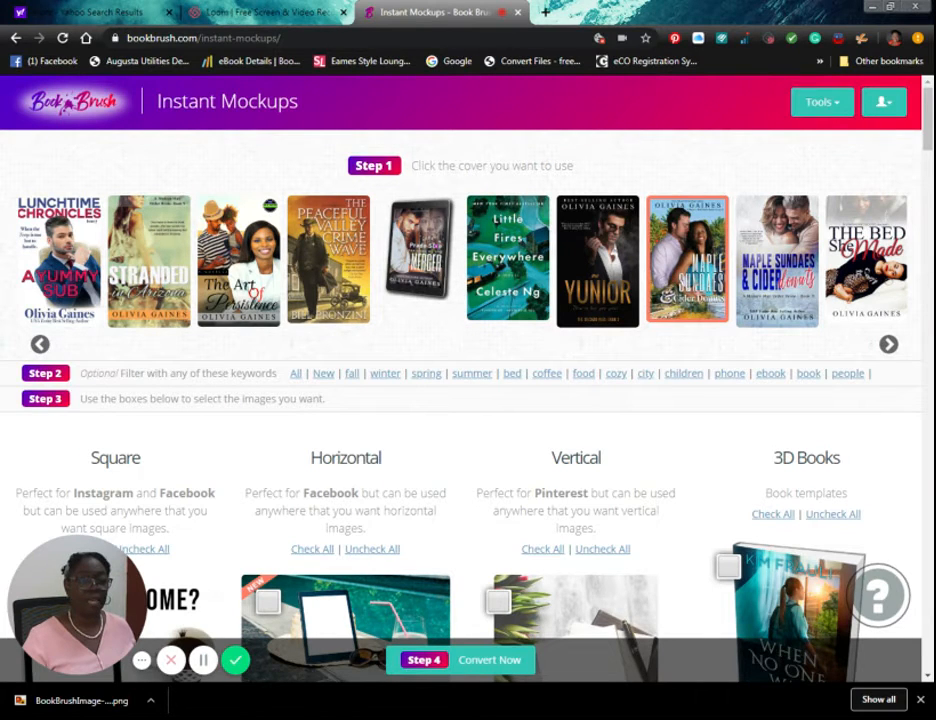
- Look through the available square, horizontal, vertical and 3D book mockup templates and the keyword filters
{"action": "left_click_drag", "start_coordinate": [929, 130], "coordinate": [930, 173]}
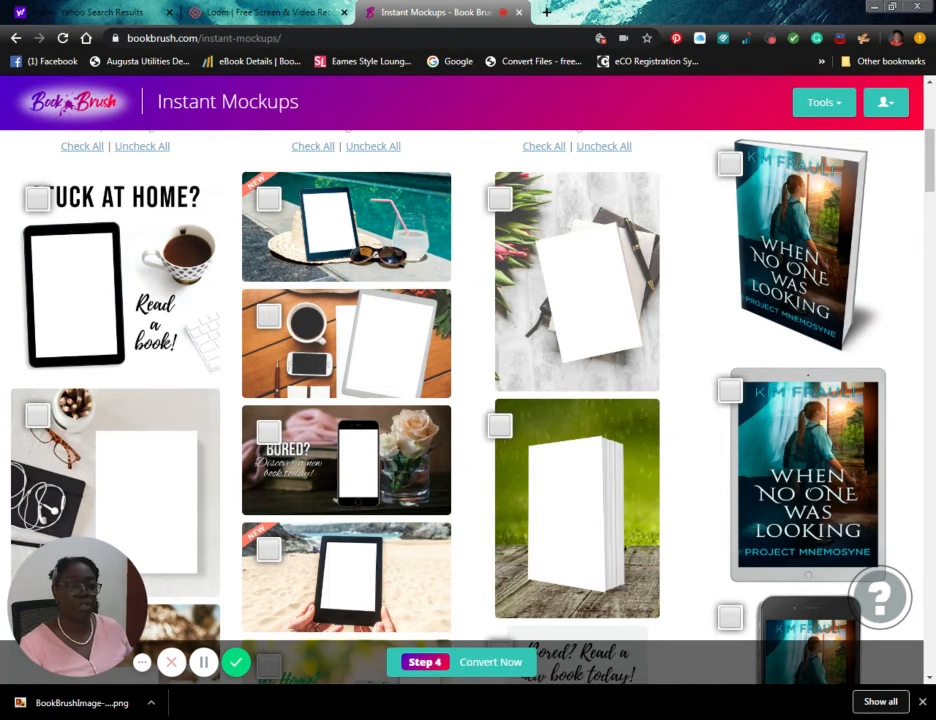
{"action": "scroll", "coordinate": [468, 400], "scroll_direction": "down", "scroll_amount": 3}
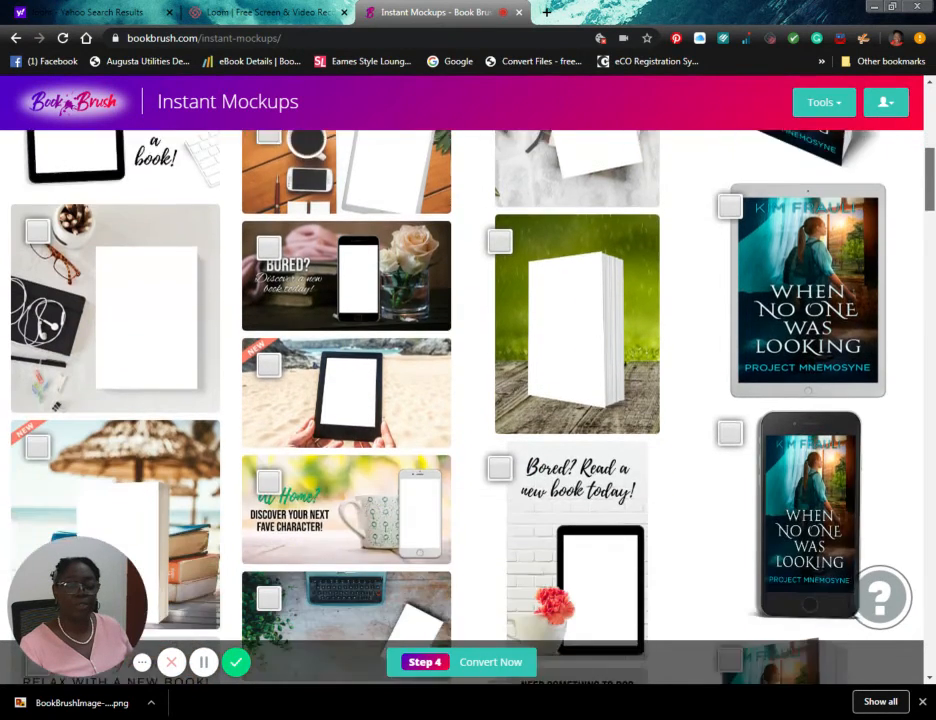
{"action": "scroll", "coordinate": [468, 400], "scroll_direction": "down", "scroll_amount": 1}
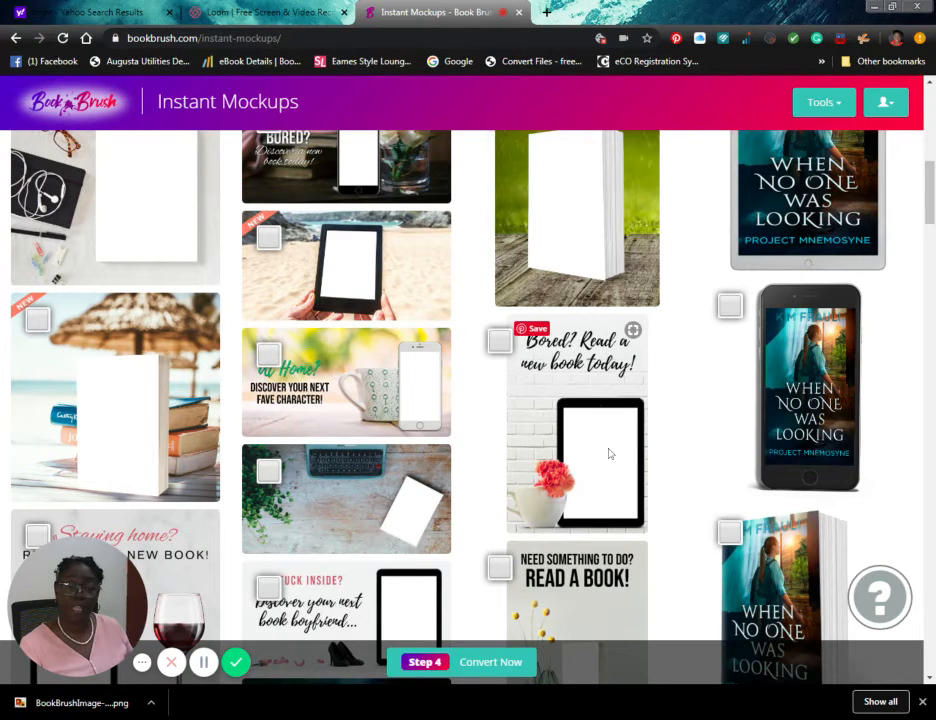
{"action": "scroll", "coordinate": [929, 204], "scroll_direction": "down", "scroll_amount": 1}
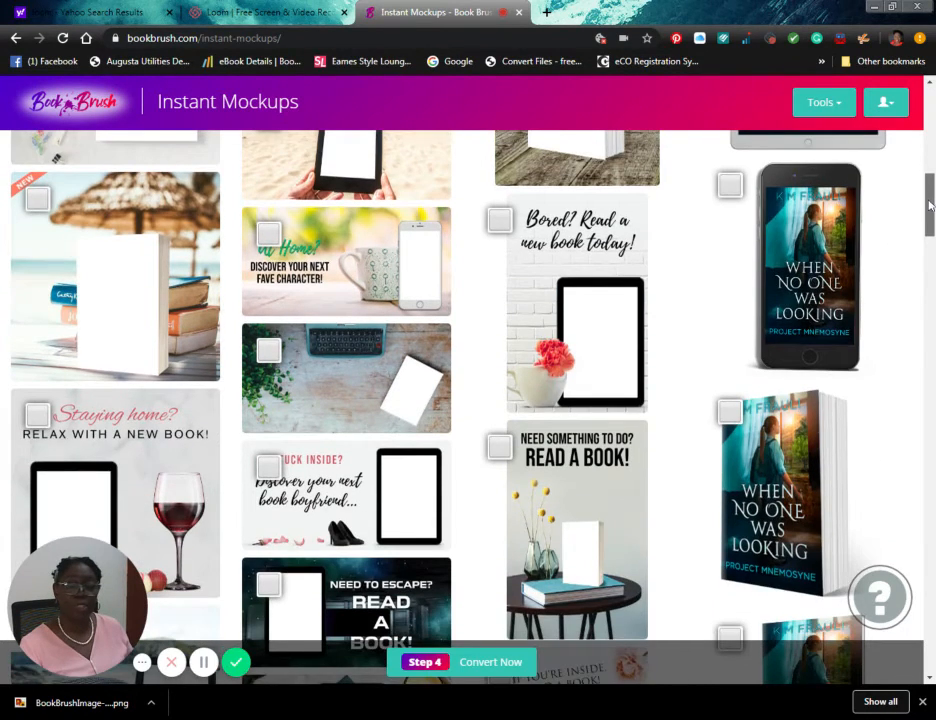
{"action": "scroll", "coordinate": [929, 207], "scroll_direction": "up", "scroll_amount": 1}
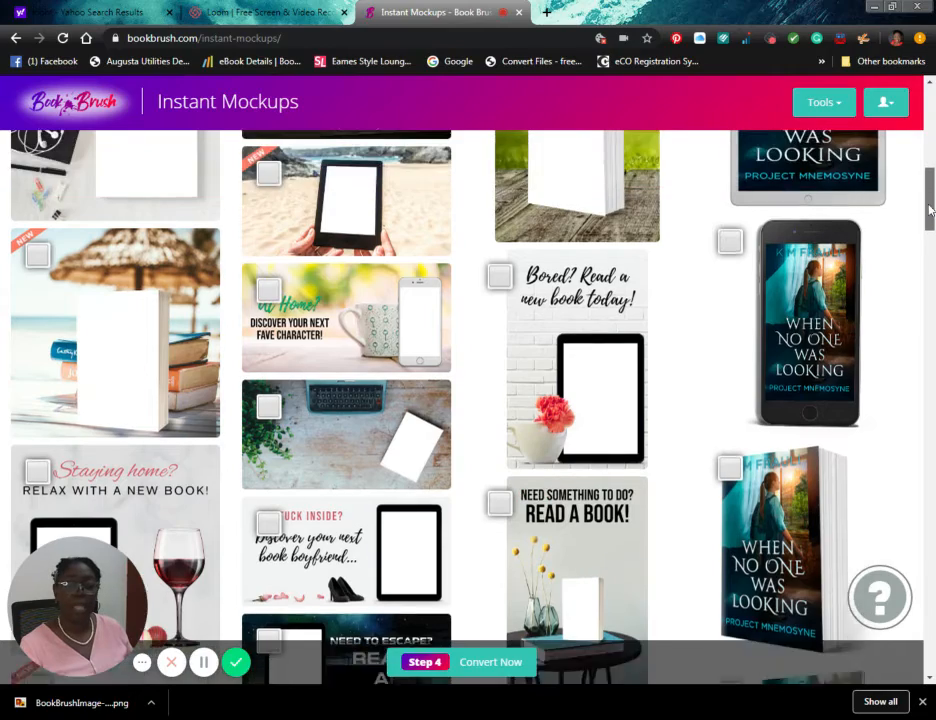
{"action": "left_click_drag", "start_coordinate": [929, 207], "coordinate": [929, 125]}
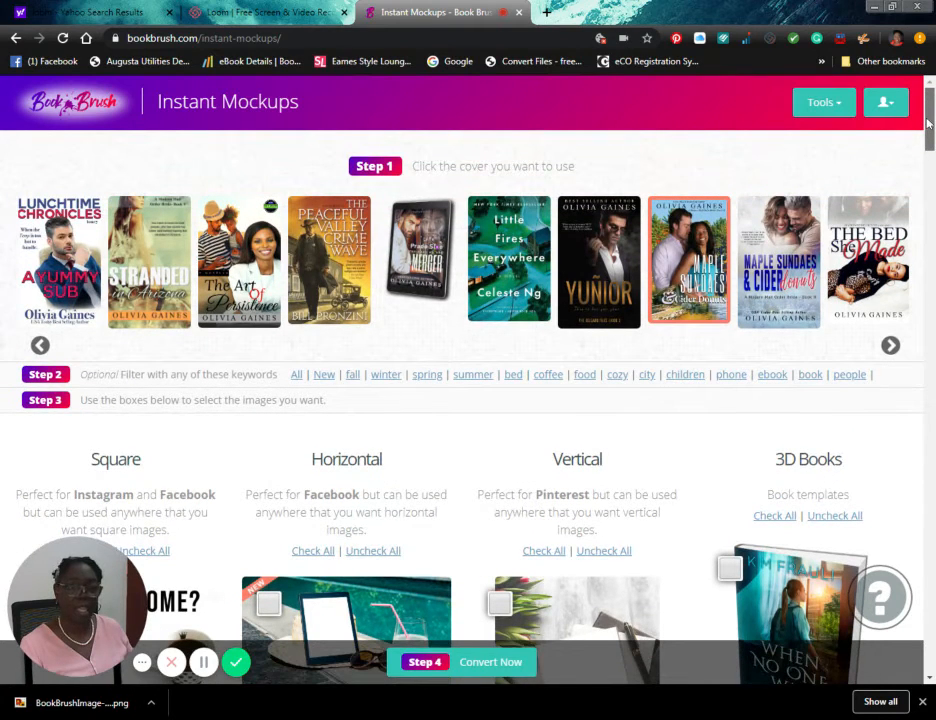
{"action": "scroll", "coordinate": [412, 359], "scroll_direction": "down", "scroll_amount": 1}
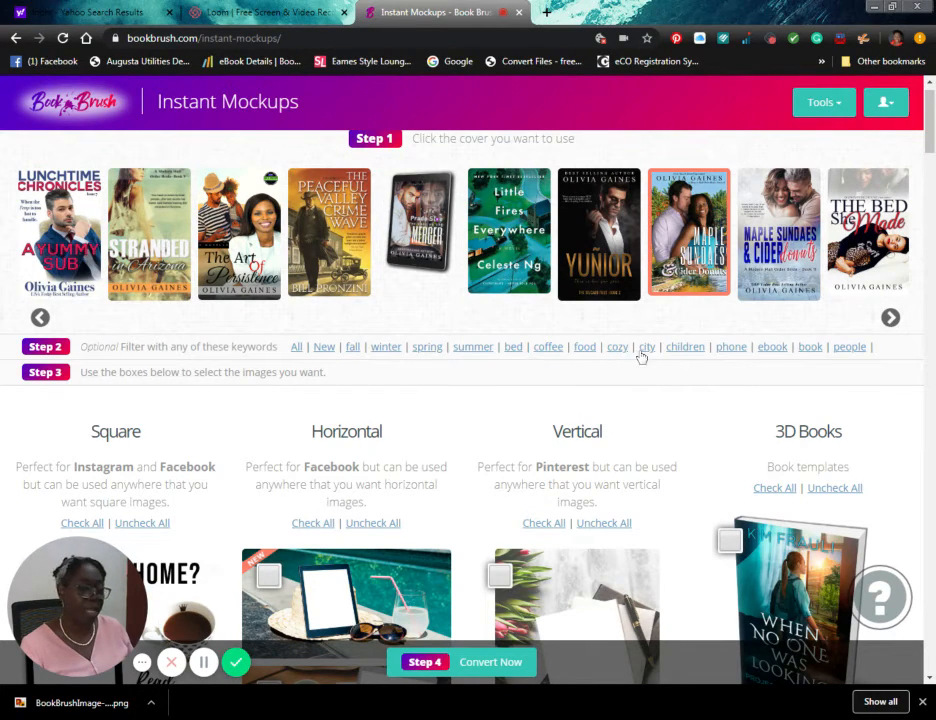
- Filter the mockup templates by New and select the square beach-umbrella scene with the standing book
{"action": "left_click", "coordinate": [325, 350]}
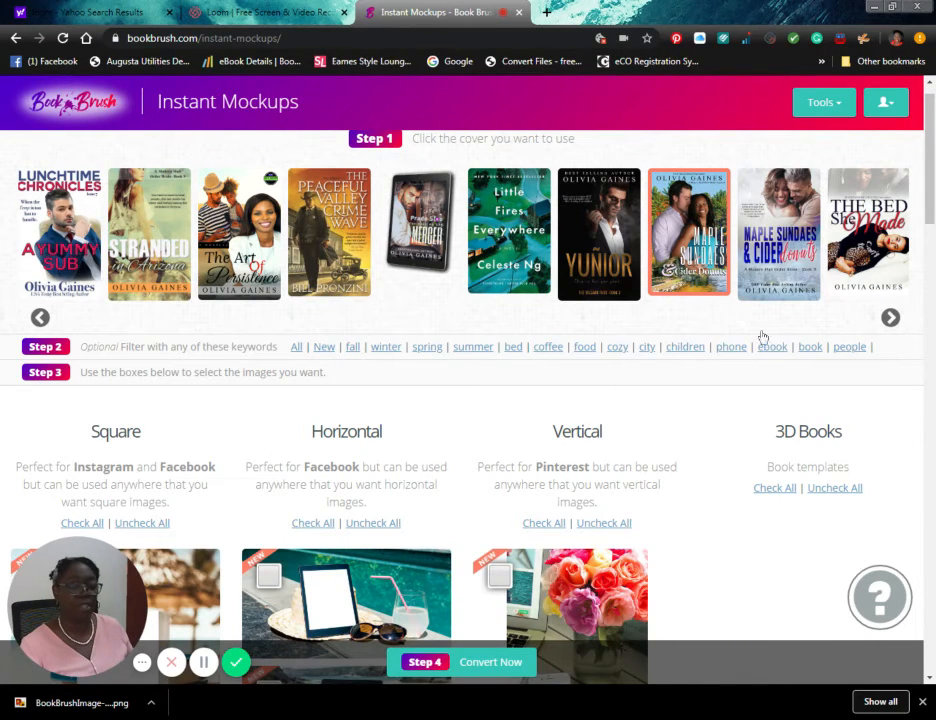
{"action": "scroll", "coordinate": [468, 400], "scroll_direction": "down", "scroll_amount": 3}
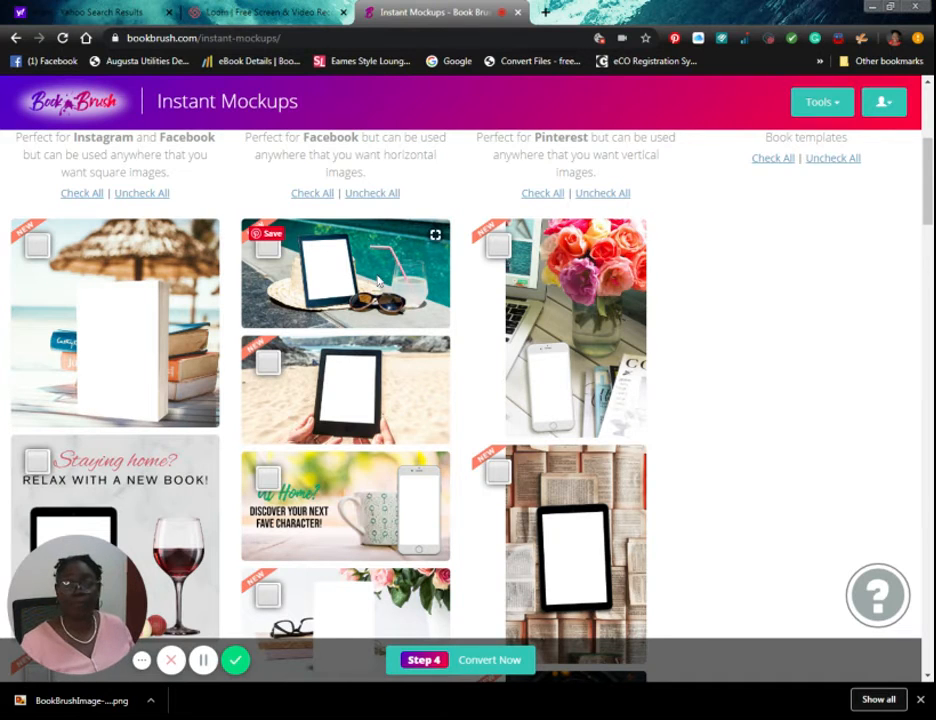
{"action": "left_click", "coordinate": [40, 246]}
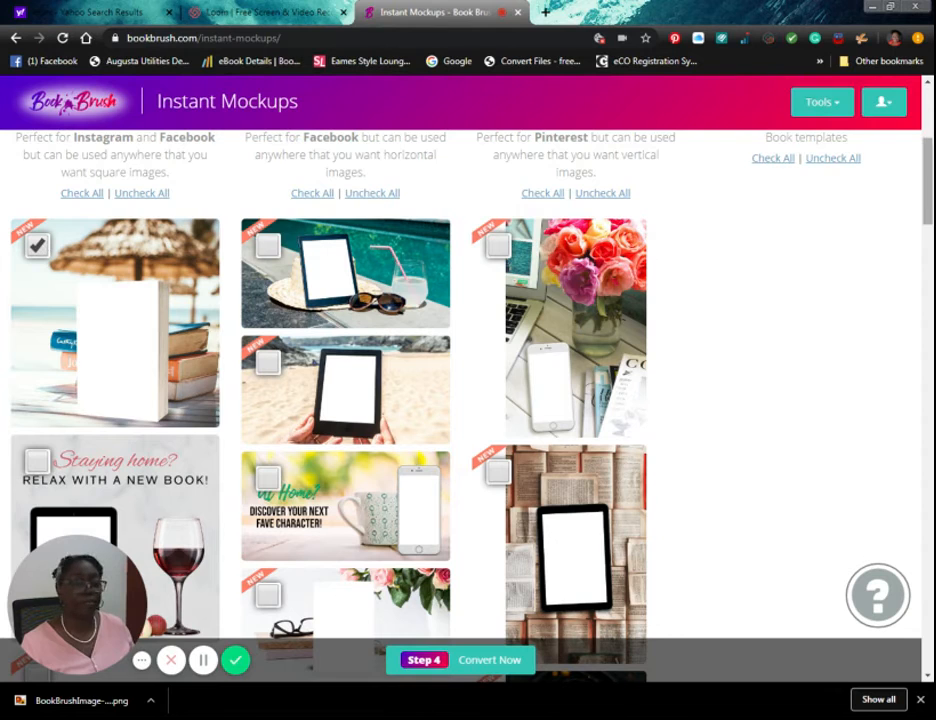
- Add the square beach scene with the straw hat and tablet to the selection, and review both chosen mockup templates
{"action": "left_click_drag", "start_coordinate": [928, 196], "coordinate": [928, 228]}
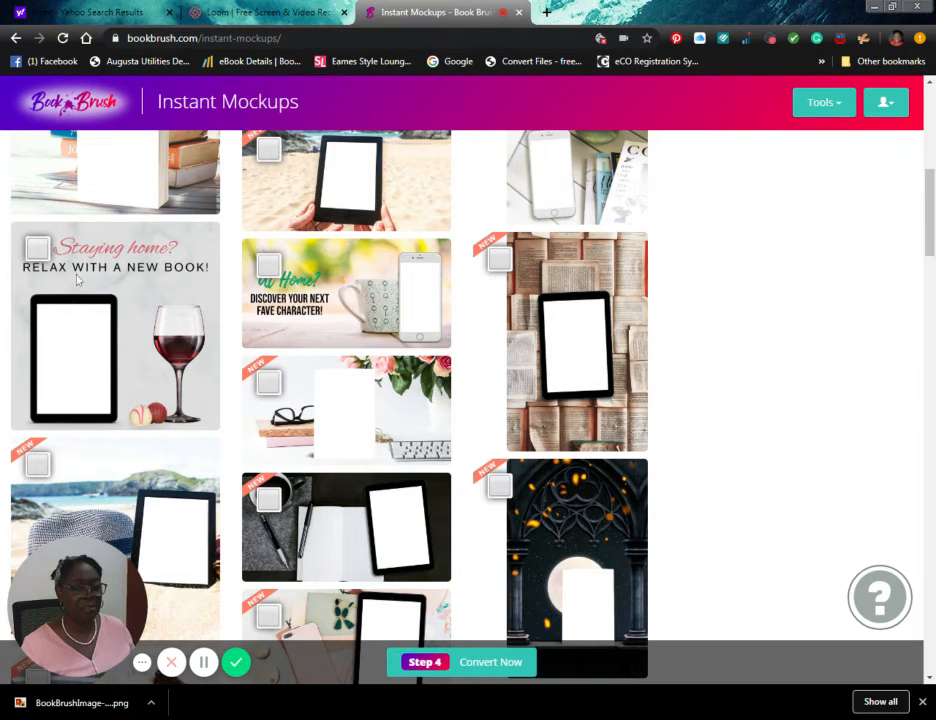
{"action": "left_click_drag", "start_coordinate": [930, 214], "coordinate": [930, 235]}
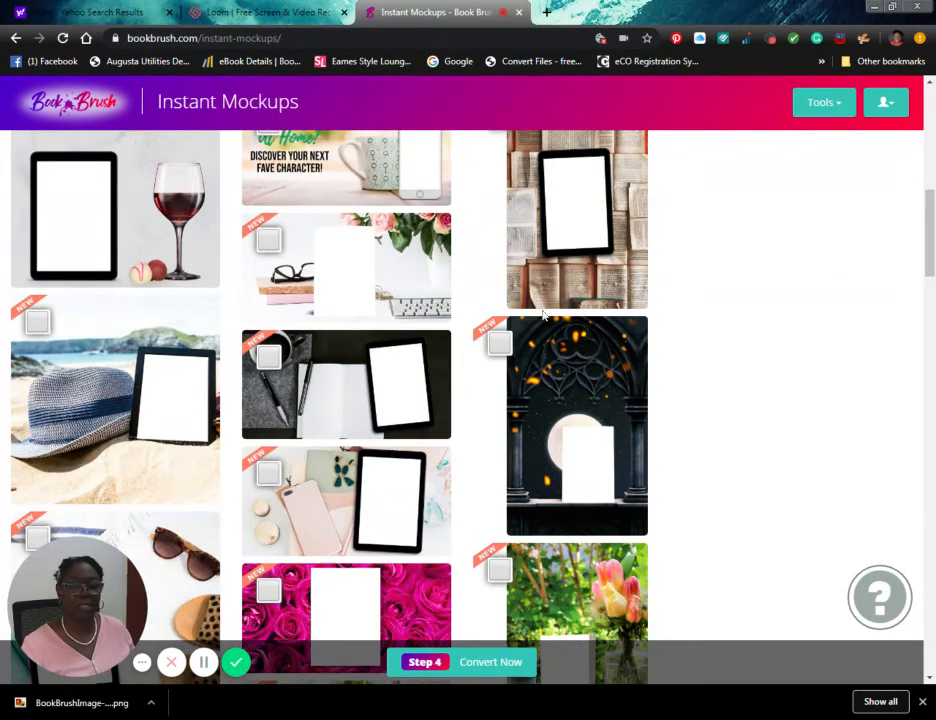
{"action": "left_click", "coordinate": [36, 324]}
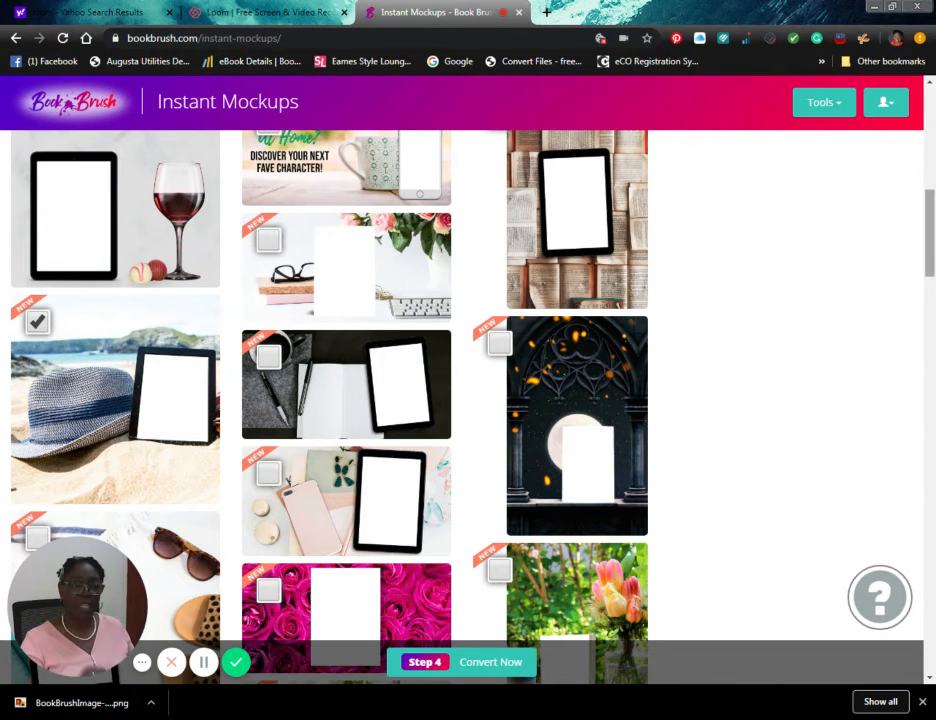
{"action": "mouse_move", "coordinate": [931, 237]}
{"action": "left_mouse_down"}
{"action": "mouse_move", "coordinate": [931, 290]}
{"action": "mouse_move", "coordinate": [931, 254]}
{"action": "left_mouse_up"}
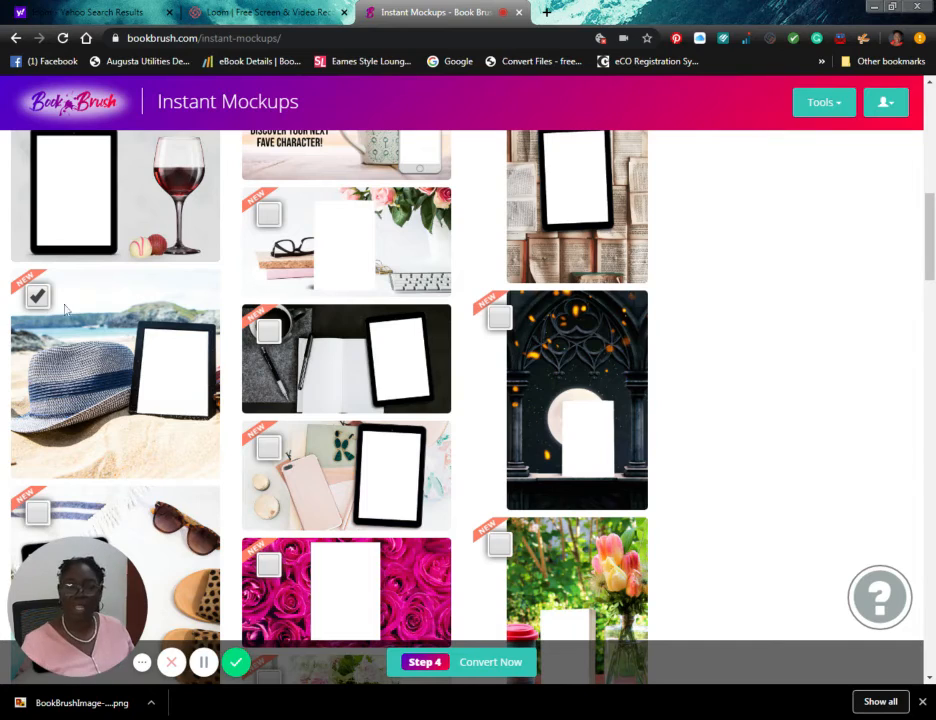
{"action": "scroll", "coordinate": [460, 400], "scroll_direction": "up", "scroll_amount": 4}
{"action": "scroll", "coordinate": [155, 288], "scroll_direction": "up", "scroll_amount": 1}
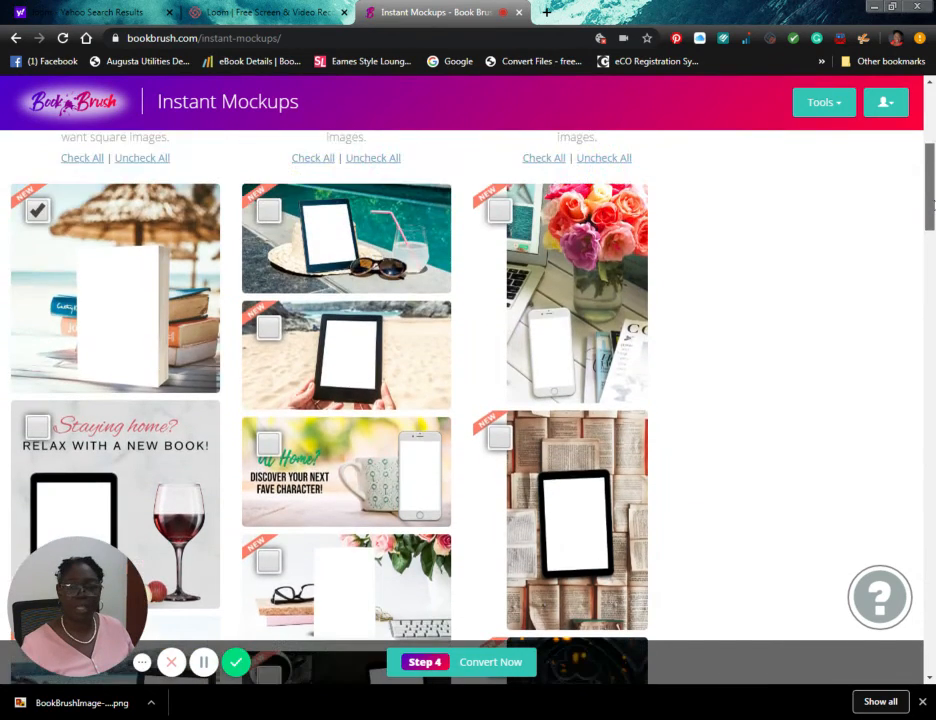
{"action": "scroll", "coordinate": [155, 288], "scroll_direction": "down", "scroll_amount": 4}
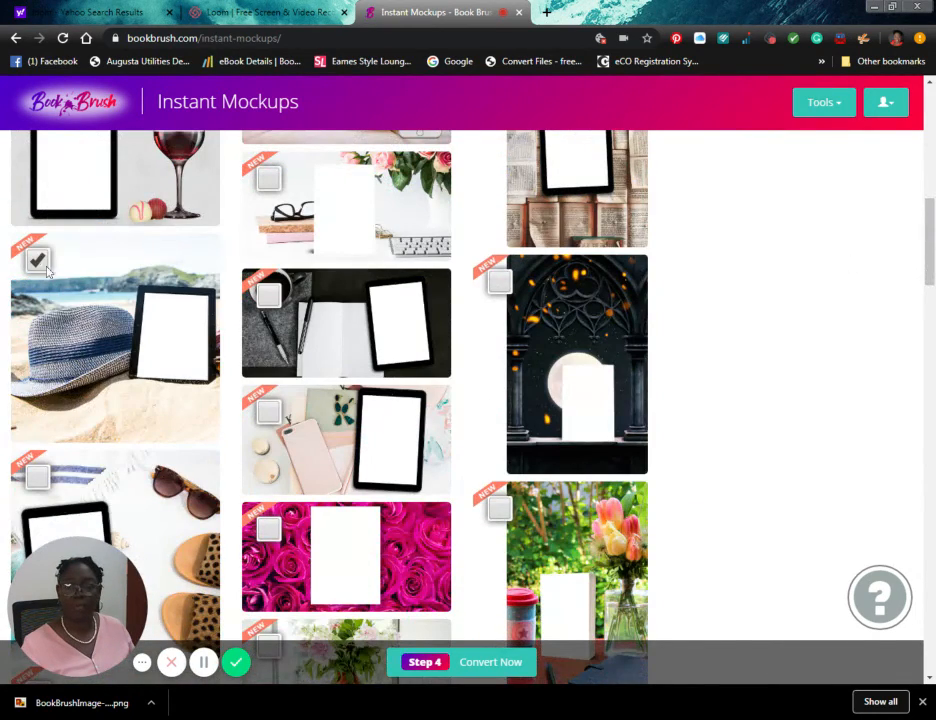
{"action": "left_click_drag", "start_coordinate": [931, 272], "coordinate": [931, 214]}
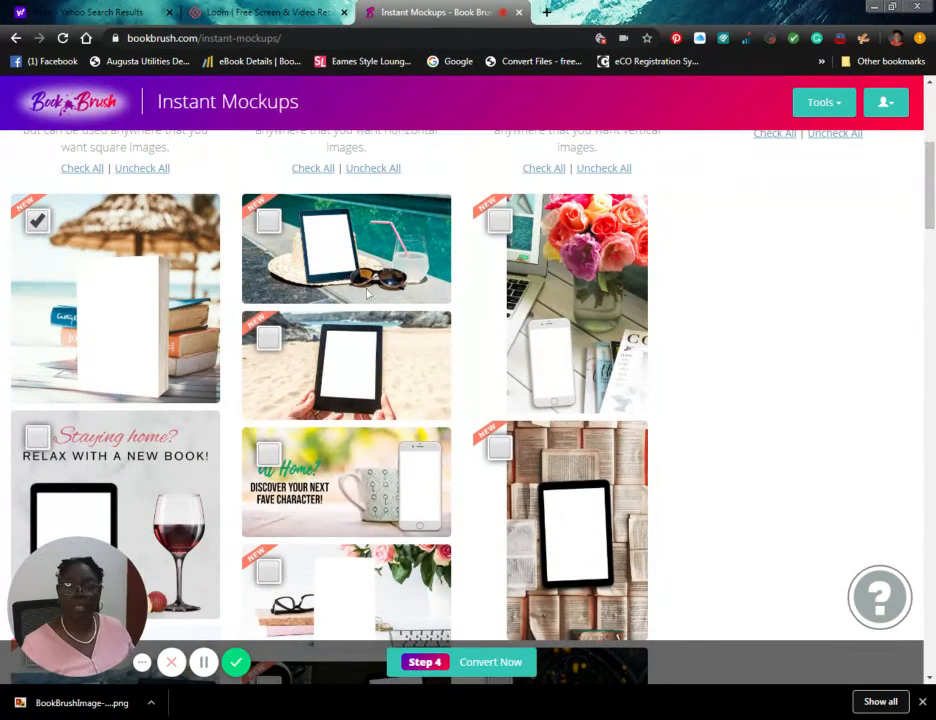
- Convert the selected mockups with the chosen cover, download the resulting images as a ZIP, and close the conversion overlay
{"action": "left_click", "coordinate": [473, 669]}
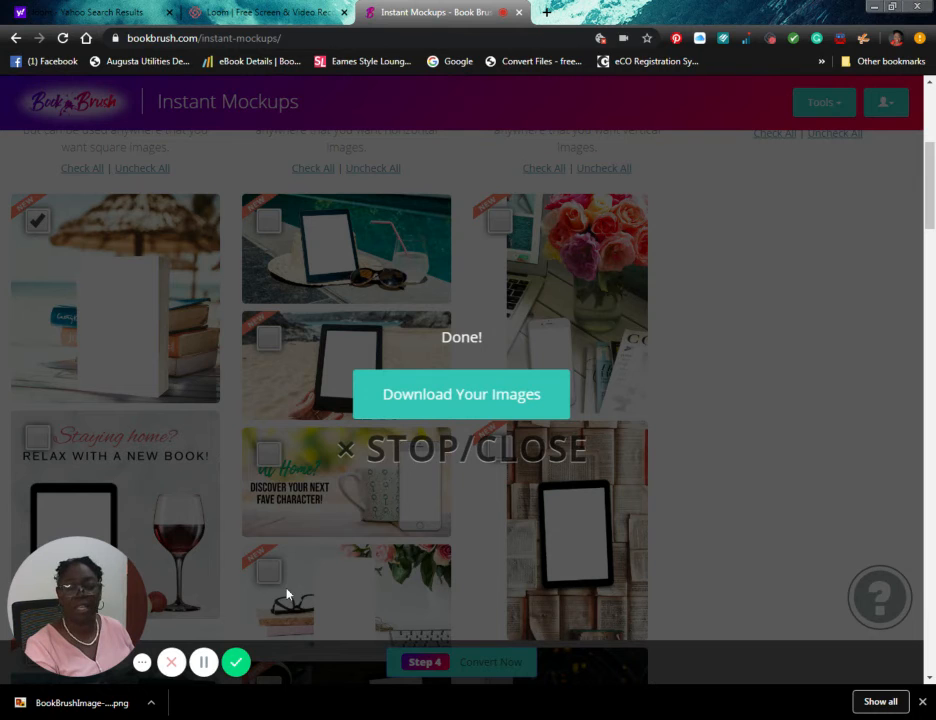
{"action": "left_click", "coordinate": [459, 395]}
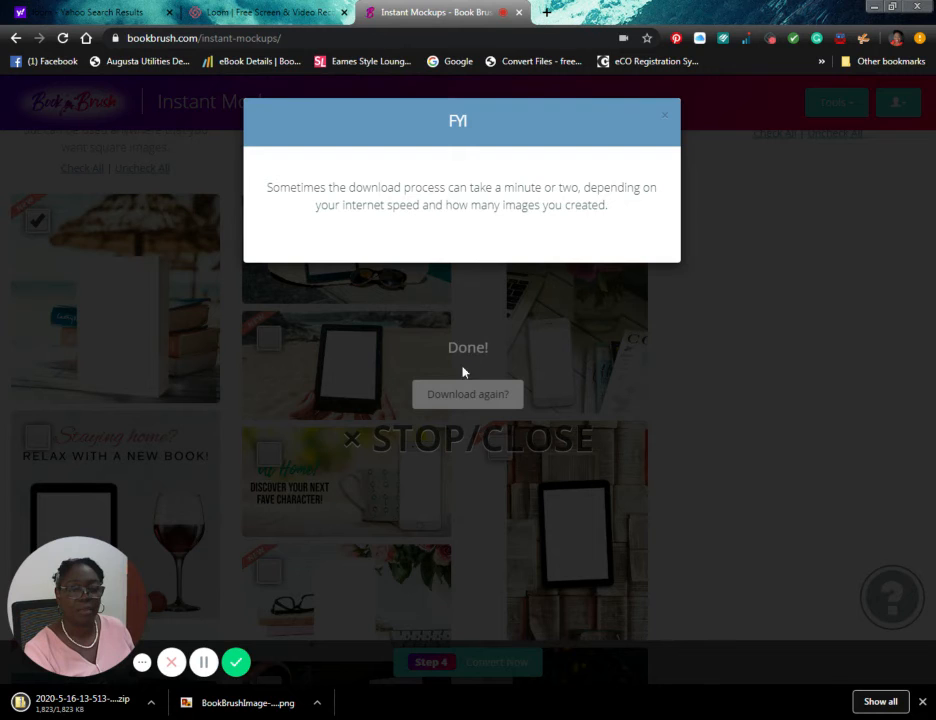
{"action": "left_click", "coordinate": [450, 448]}
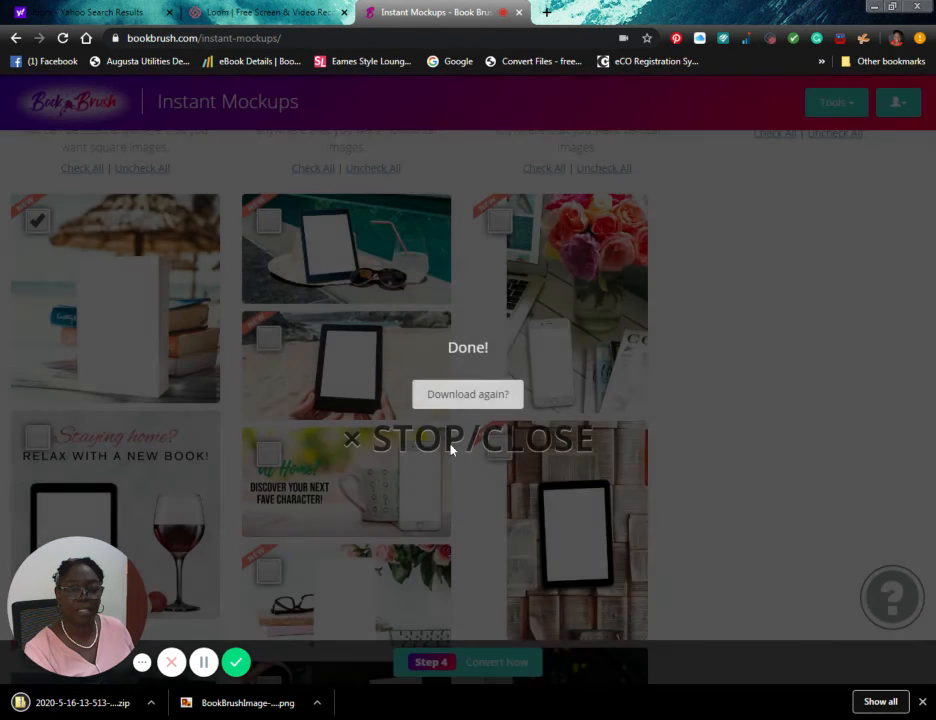
{"action": "left_click", "coordinate": [451, 449]}
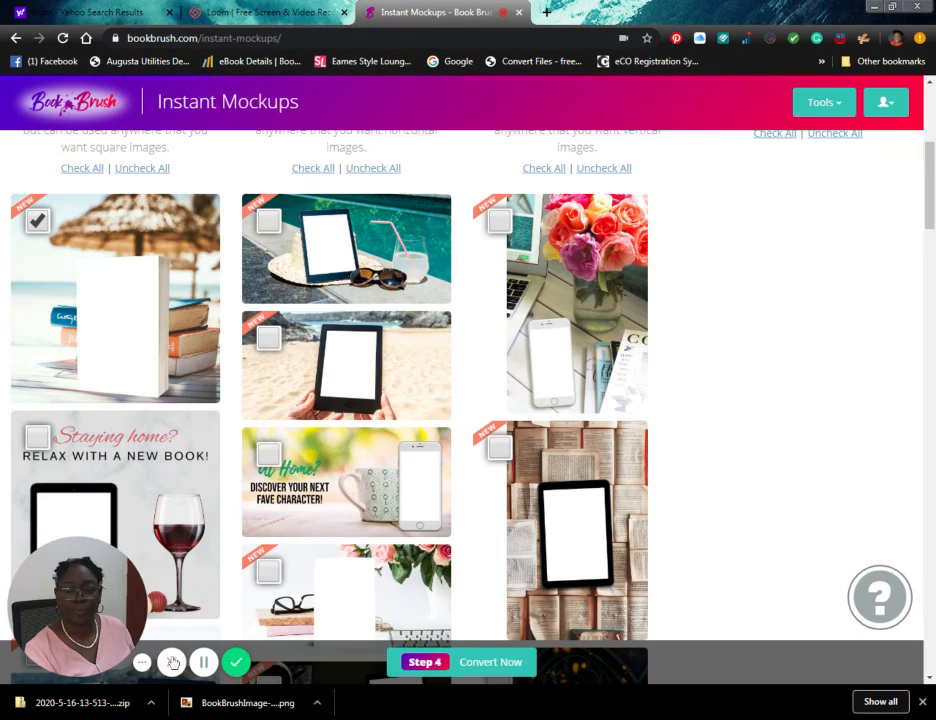
- Open the downloaded ZIP file containing the mockup images
{"action": "left_click", "coordinate": [150, 704]}
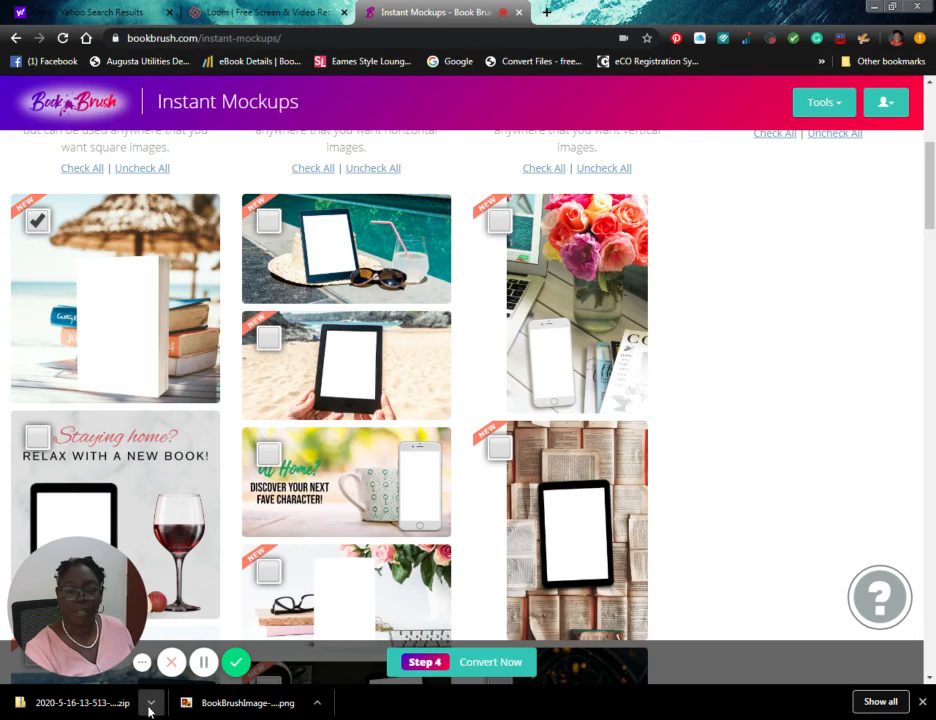
{"action": "left_click", "coordinate": [167, 620]}
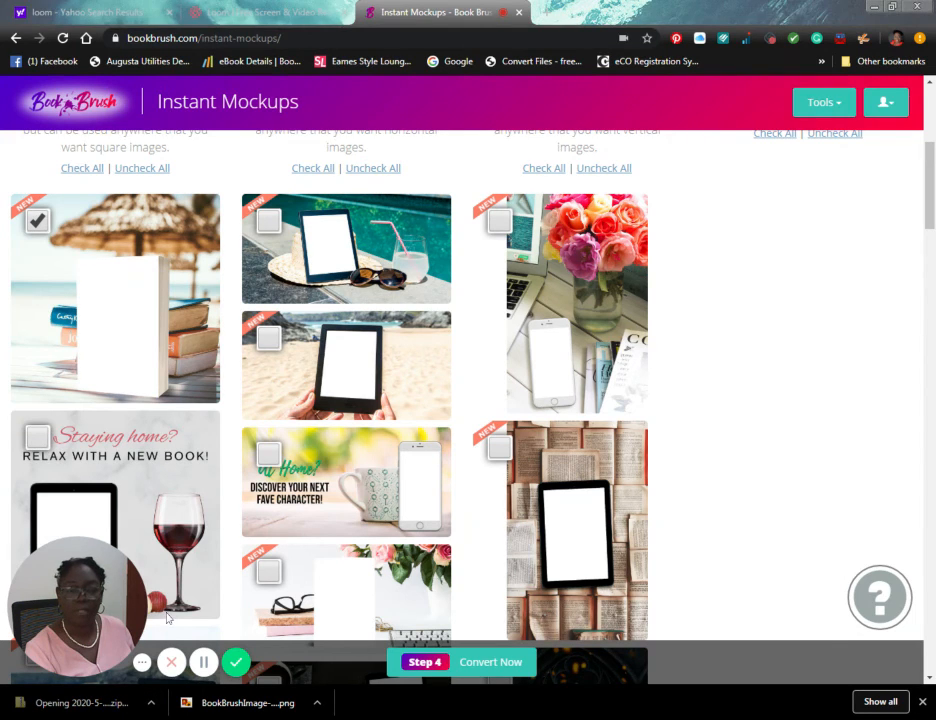